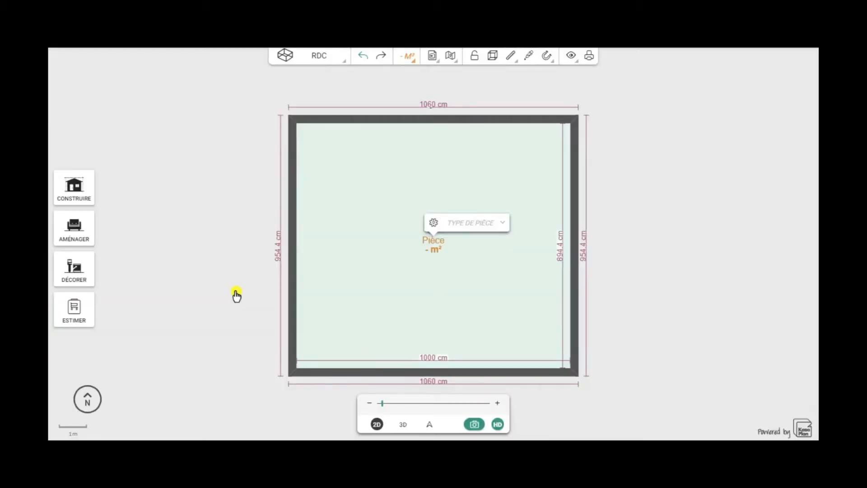
# - Set the thickness of the room's upper wall to 5 cm
pyautogui.click(388, 118)
pyautogui.click(220, 157)
pyautogui.scroll(1, 582, 273)
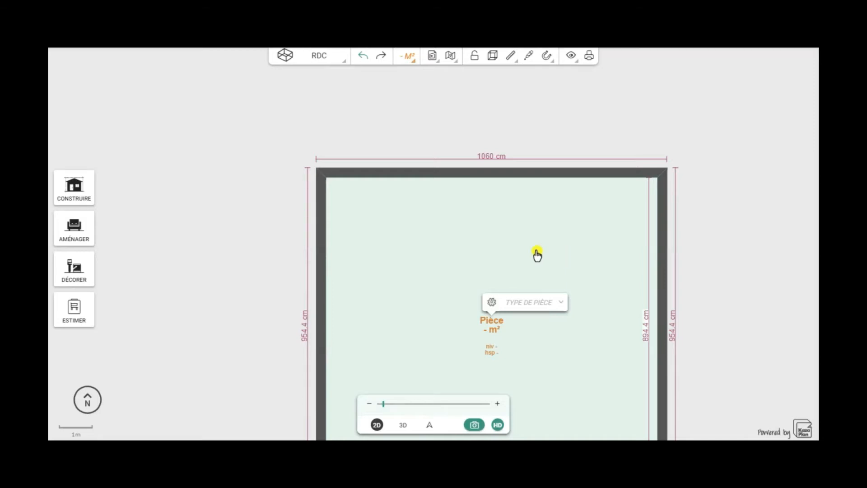
pyautogui.moveTo(499, 128)
pyautogui.mouseDown()
pyautogui.moveTo(434, 120)
pyautogui.moveTo(484, 120)
pyautogui.mouseUp()
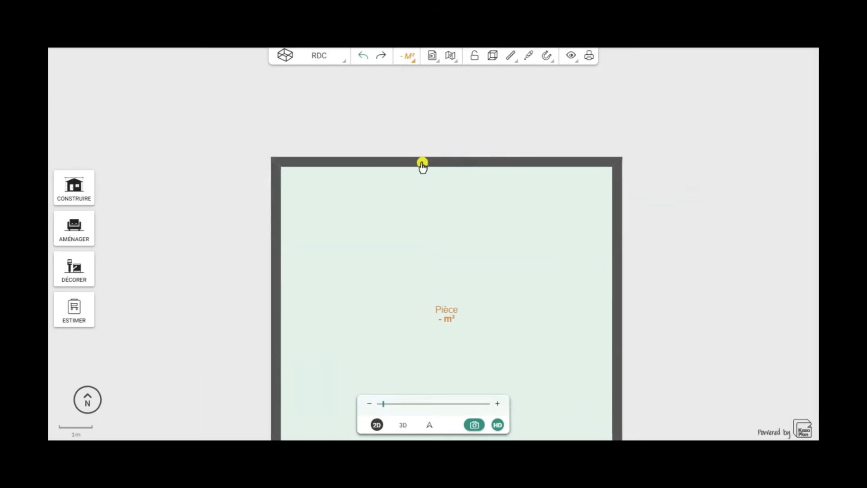
pyautogui.click(422, 163)
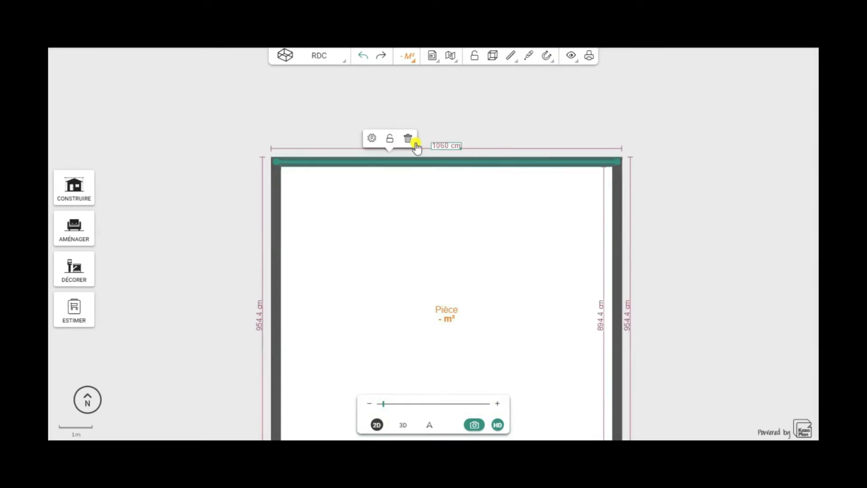
pyautogui.click(371, 139)
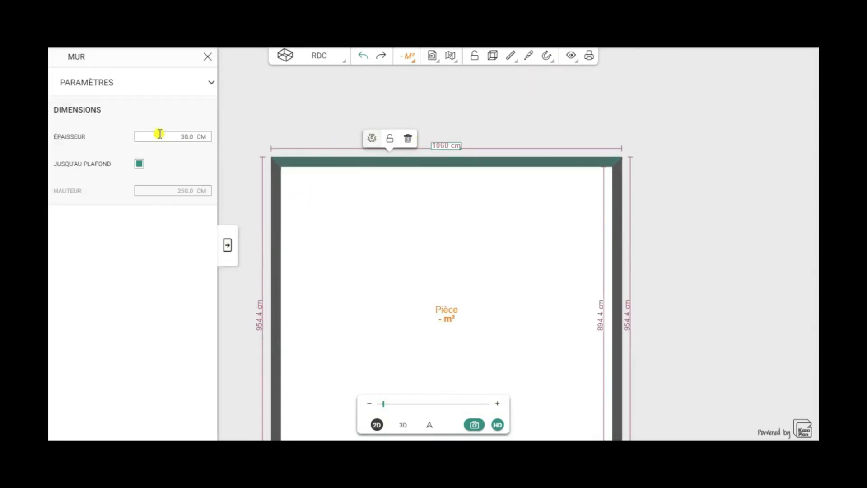
pyautogui.click(219, 137)
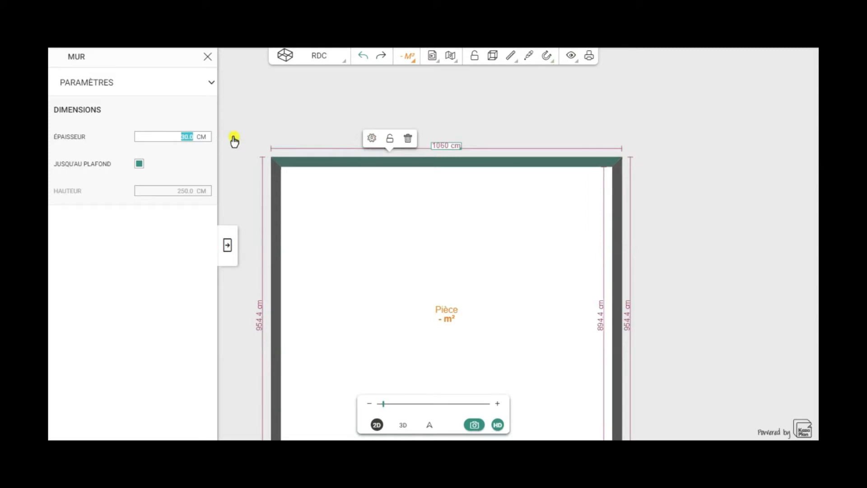
pyautogui.write('5')
pyautogui.click(228, 248)
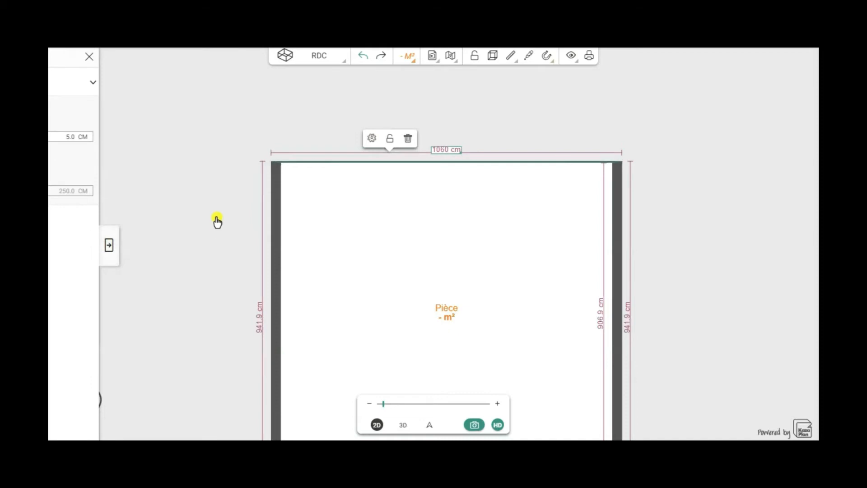
pyautogui.click(90, 57)
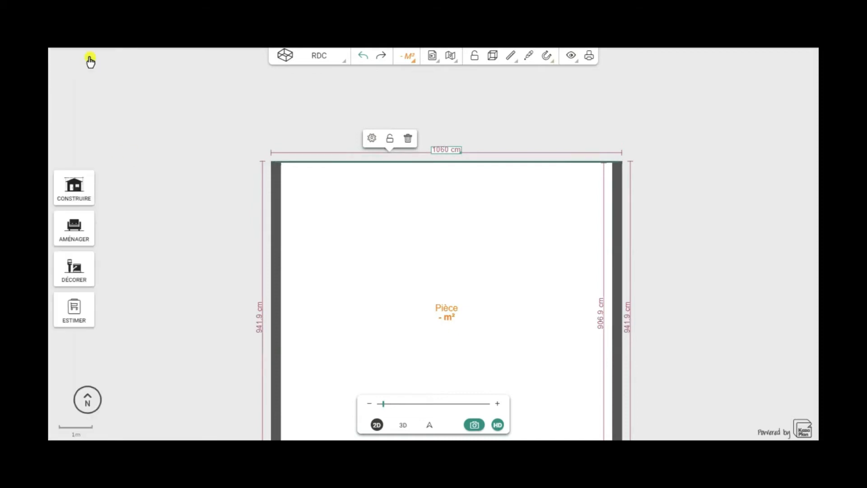
# - Draw a second wall across the full room width, parallel to the upper wall and about 113 cm below it
pyautogui.click(74, 195)
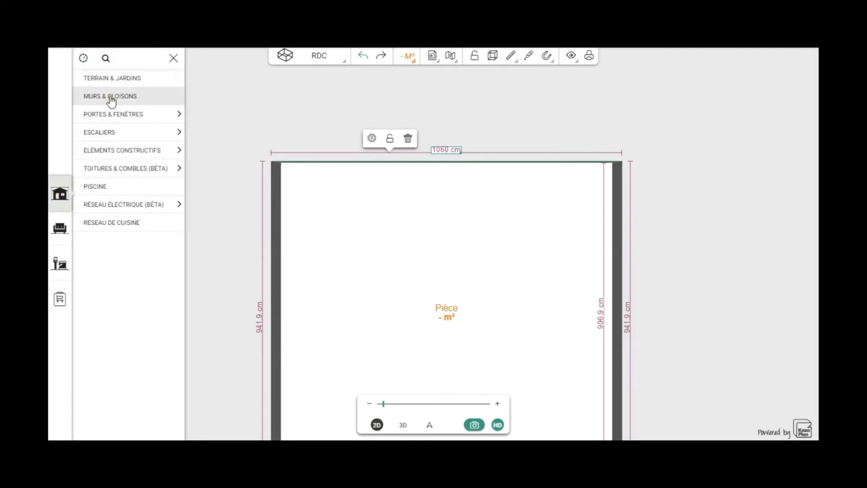
pyautogui.click(111, 97)
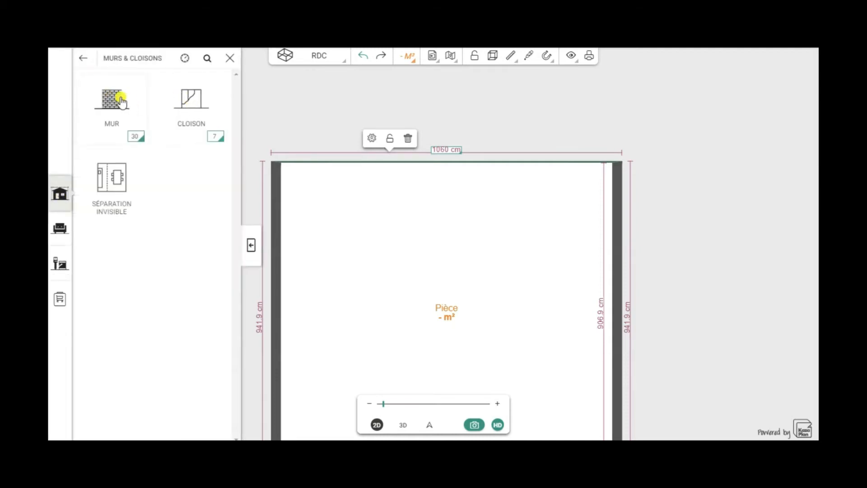
pyautogui.click(107, 105)
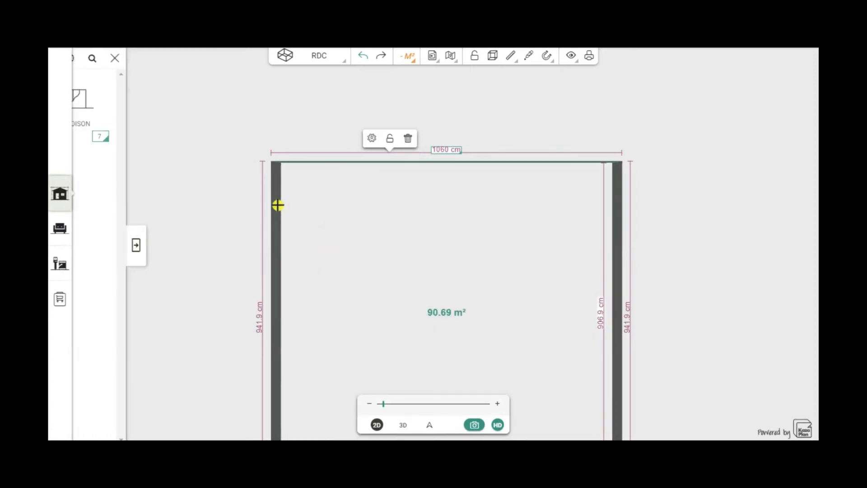
pyautogui.moveTo(278, 205); pyautogui.dragTo(361, 203)
pyautogui.moveTo(480, 206); pyautogui.dragTo(617, 207)
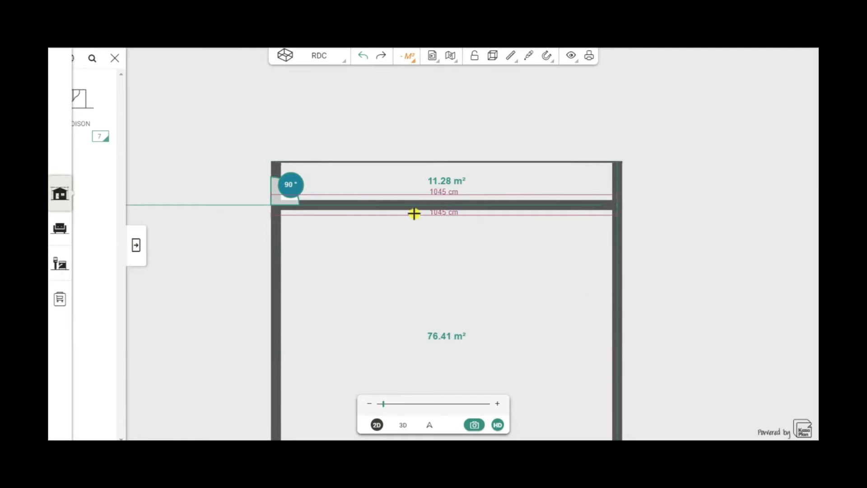
pyautogui.press('Escape')
# - Set the thickness of the new horizontal wall to 25 cm
pyautogui.scroll(3, 407, 241)
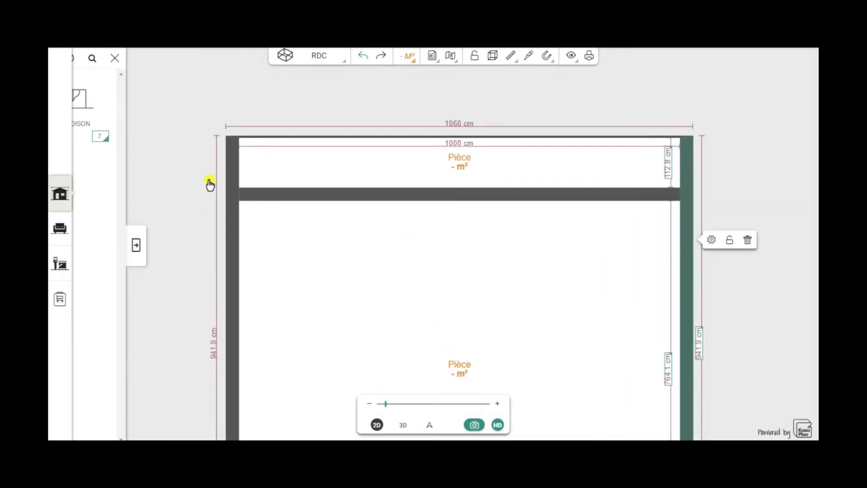
pyautogui.scroll(2, 210, 185)
pyautogui.click(477, 200)
pyautogui.click(476, 201)
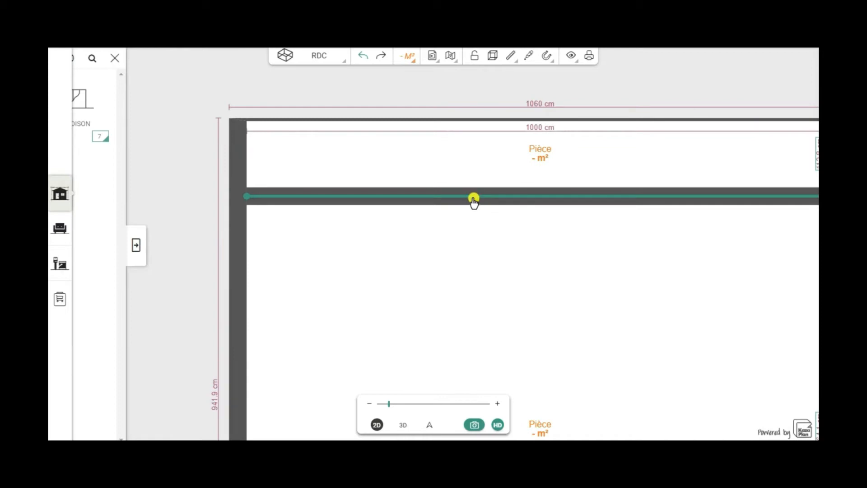
pyautogui.click(420, 172)
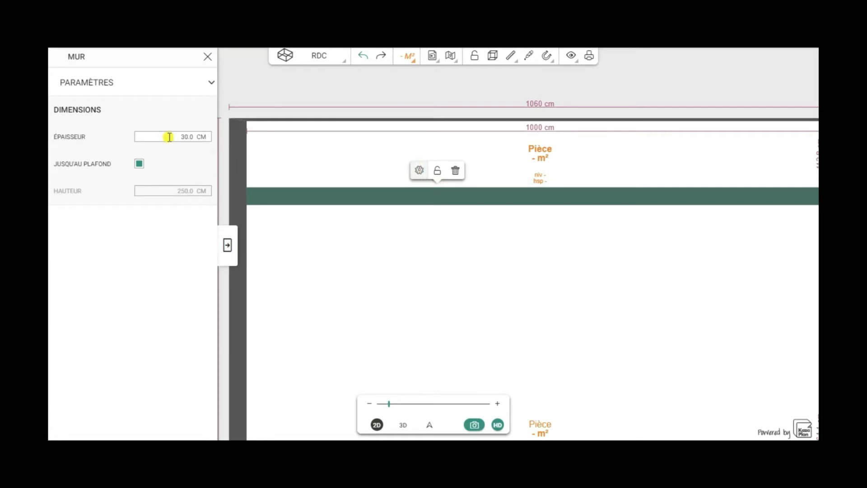
pyautogui.doubleClick(194, 137)
pyautogui.click(228, 247)
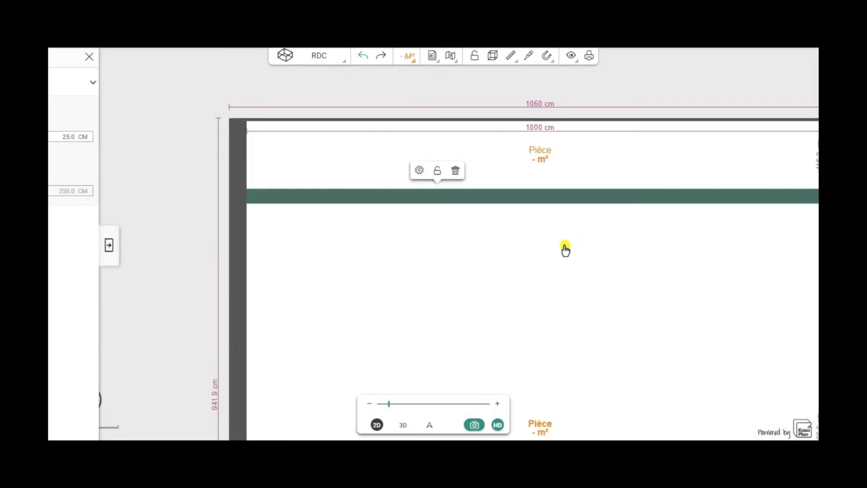
pyautogui.moveTo(155, 206); pyautogui.dragTo(111, 281)
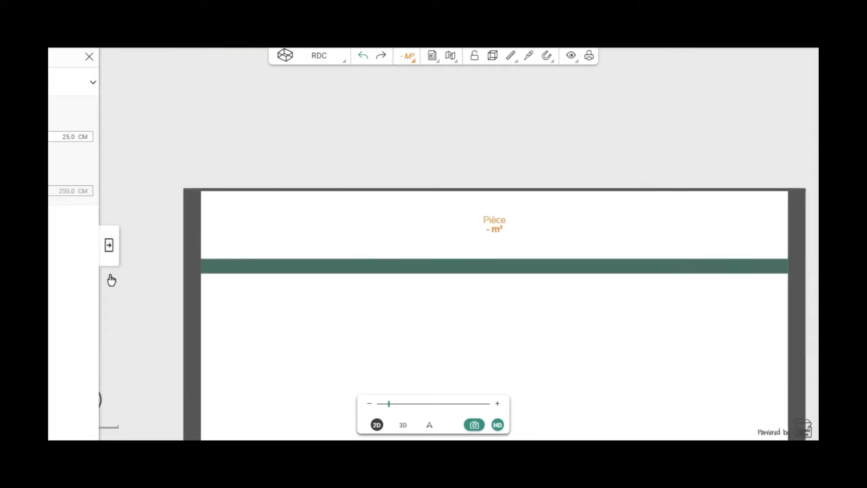
pyautogui.click(89, 59)
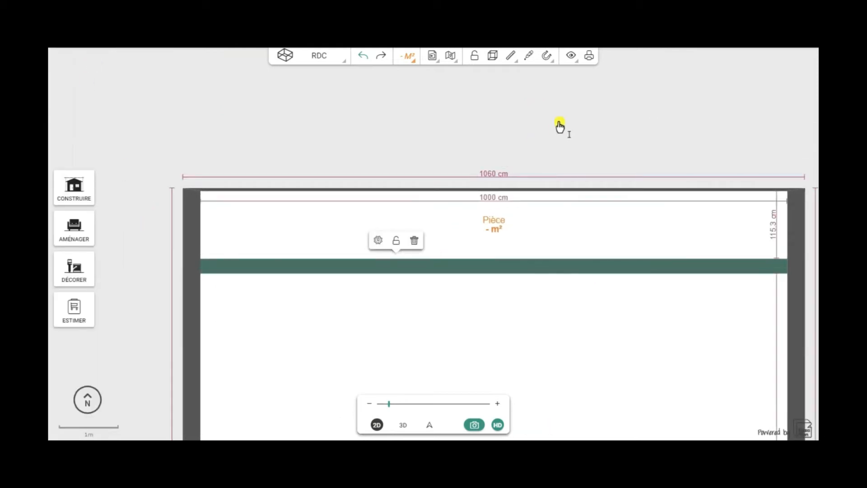
# - Move the 25 cm wall up until it sits flush against the inner face of the 5 cm upper wall
pyautogui.click(545, 128)
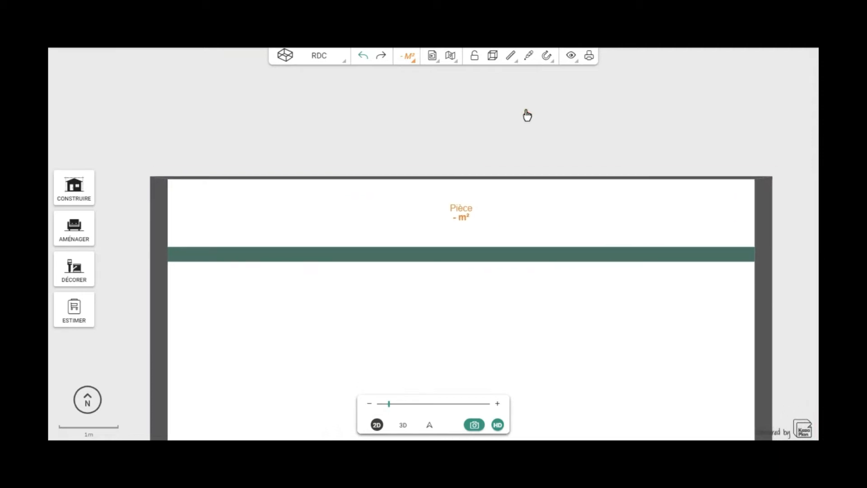
pyautogui.click(368, 252)
pyautogui.moveTo(419, 258); pyautogui.dragTo(408, 197)
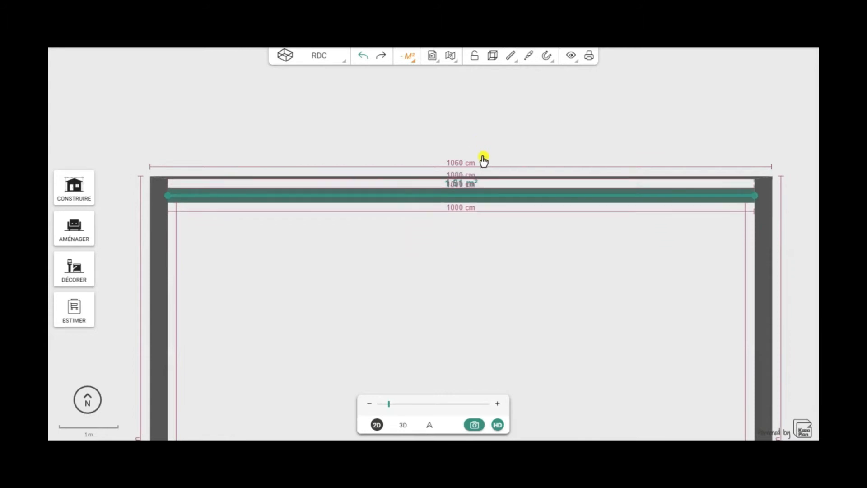
pyautogui.scroll(5, 483, 160)
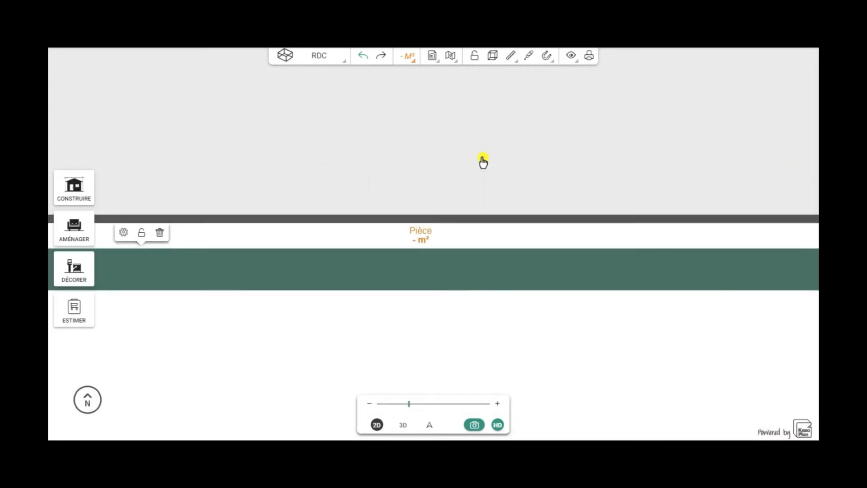
pyautogui.scroll(4, 484, 160)
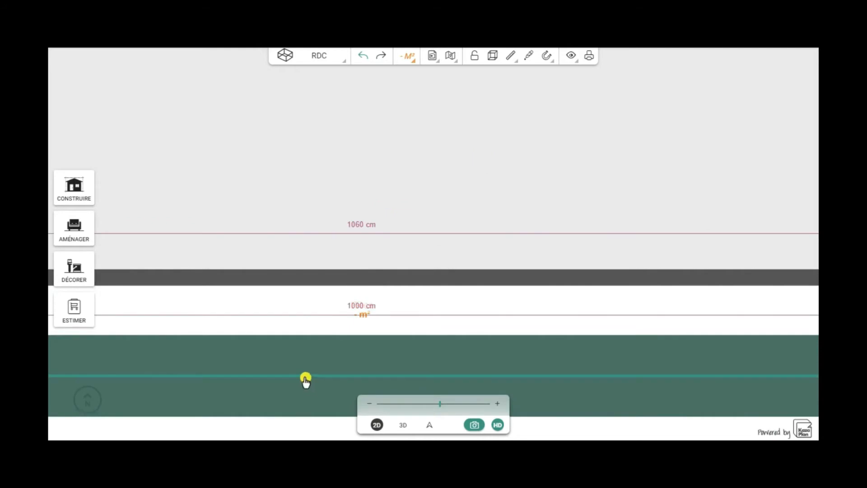
pyautogui.moveTo(306, 376); pyautogui.dragTo(303, 332)
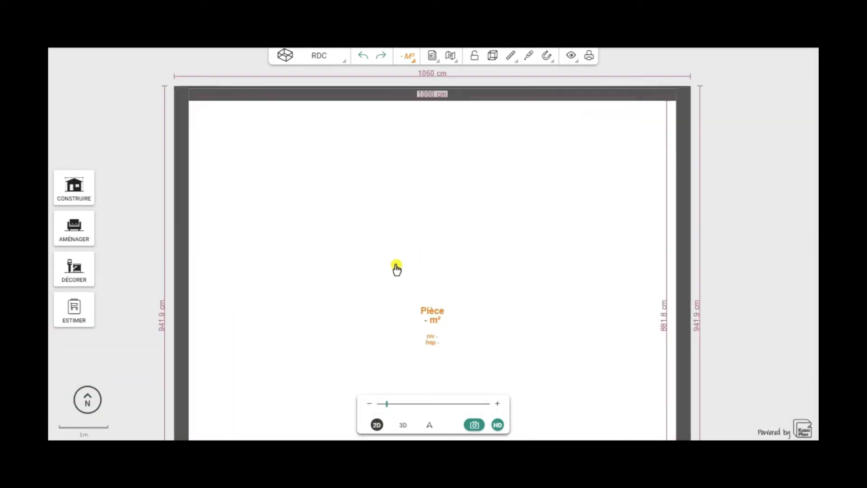
# - Split the inner 25 cm wall at a point about 340 cm from its left end
pyautogui.scroll(2, 395, 265)
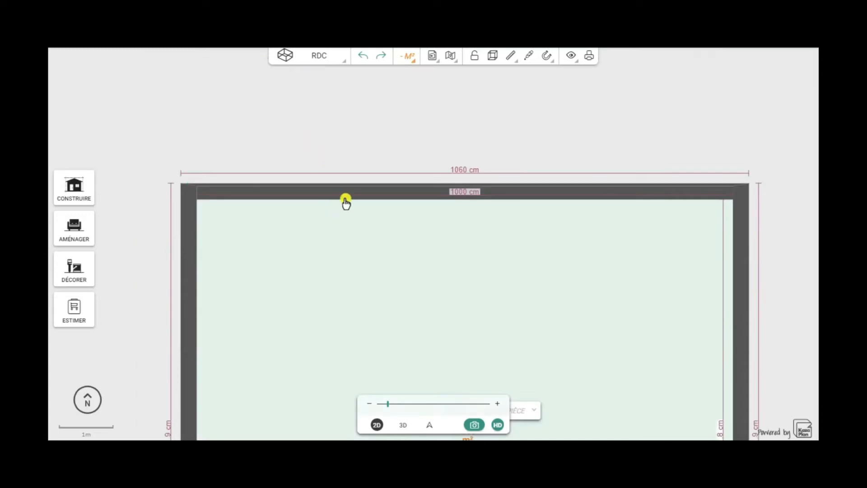
pyautogui.click(343, 194)
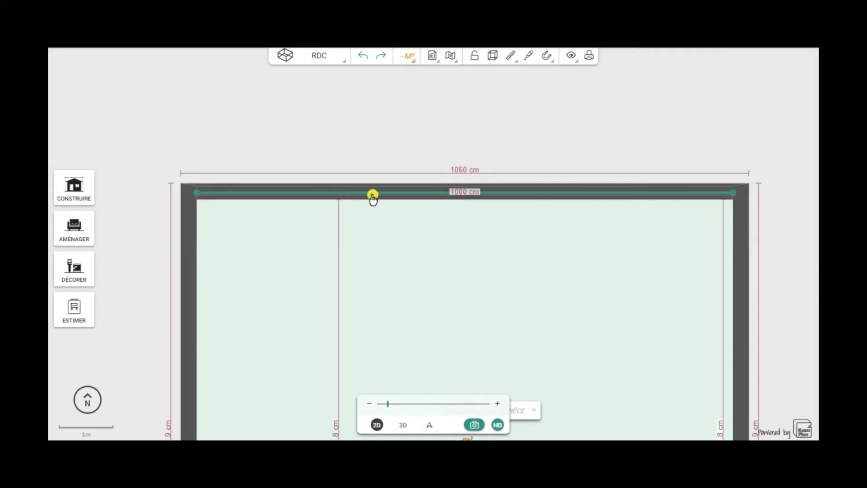
pyautogui.click(376, 193)
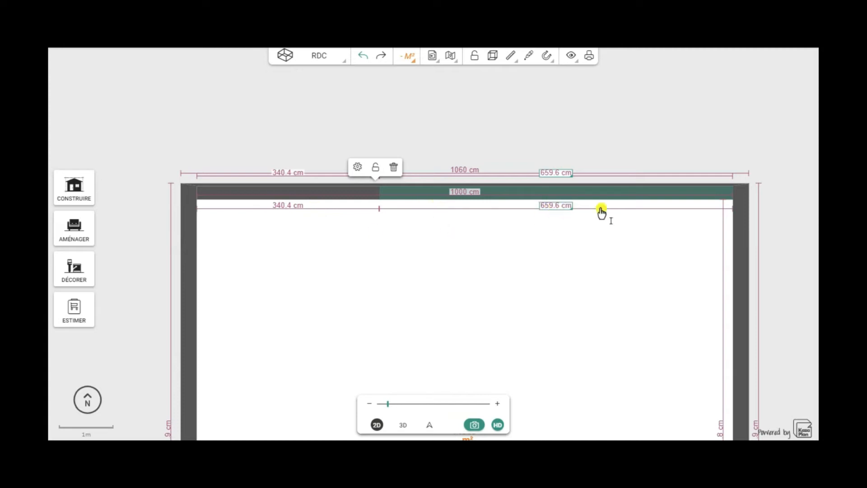
# - Set the length of the inner wall's left segment to 450 cm, applying the change towards the right (Droite)
pyautogui.click(280, 206)
pyautogui.click(282, 207)
pyautogui.click(259, 108)
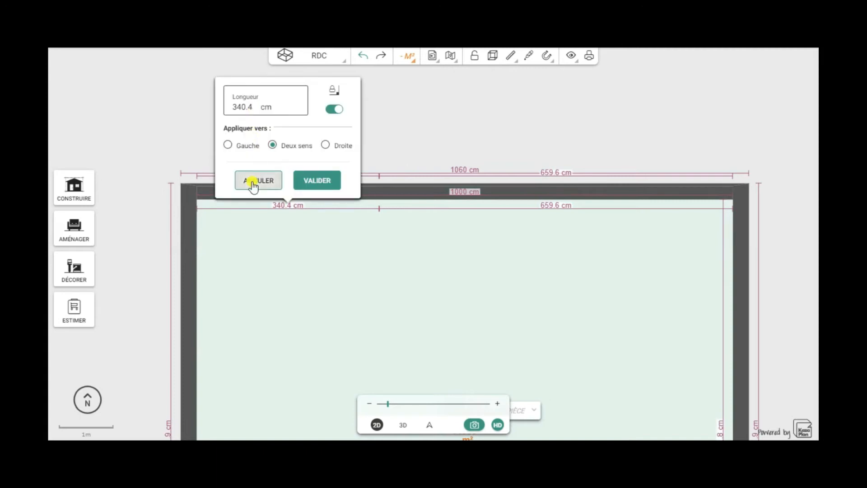
pyautogui.moveTo(253, 107); pyautogui.dragTo(227, 109)
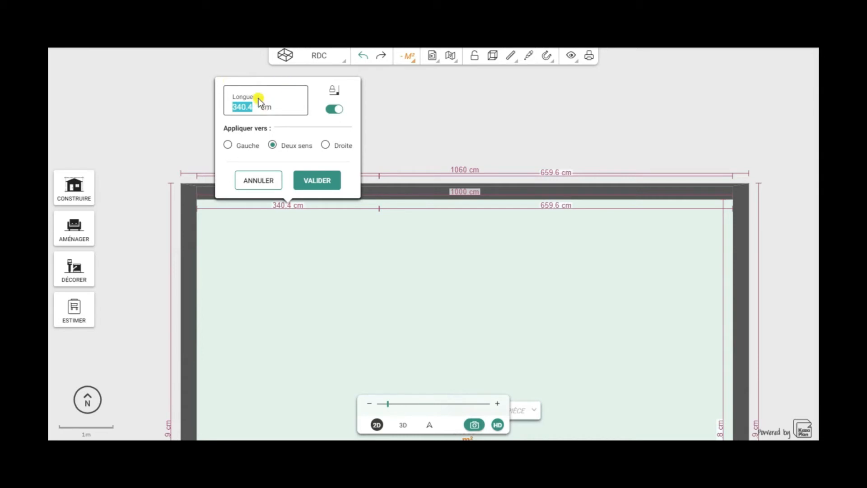
pyautogui.write('0')
pyautogui.click(318, 181)
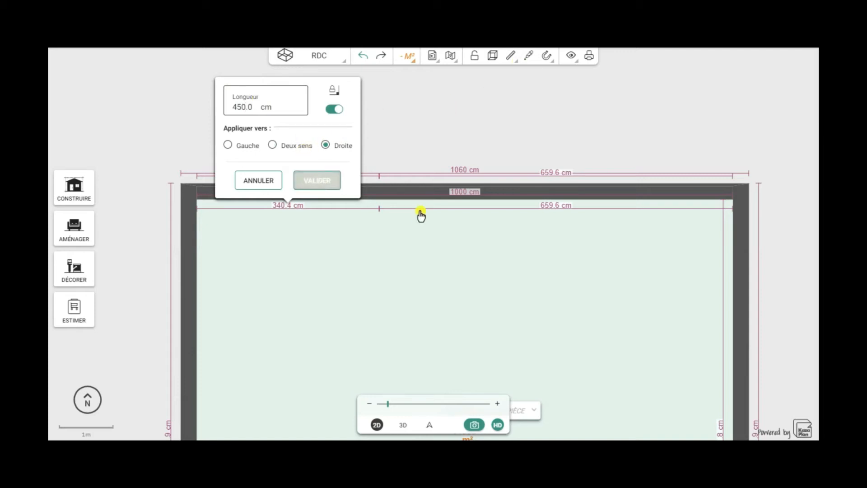
pyautogui.click(484, 193)
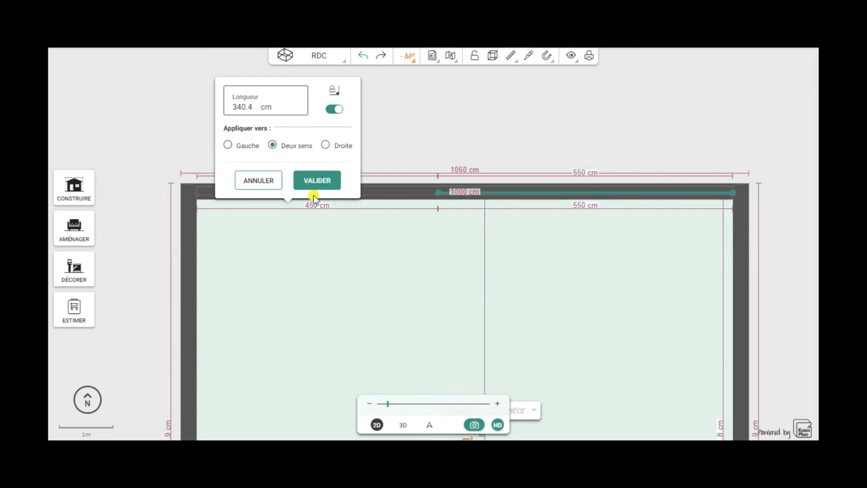
pyautogui.click(258, 183)
# - Split the inner wall's right segment about 90 cm from its left end
pyautogui.click(420, 201)
pyautogui.click(488, 193)
pyautogui.click(490, 190)
pyautogui.click(488, 195)
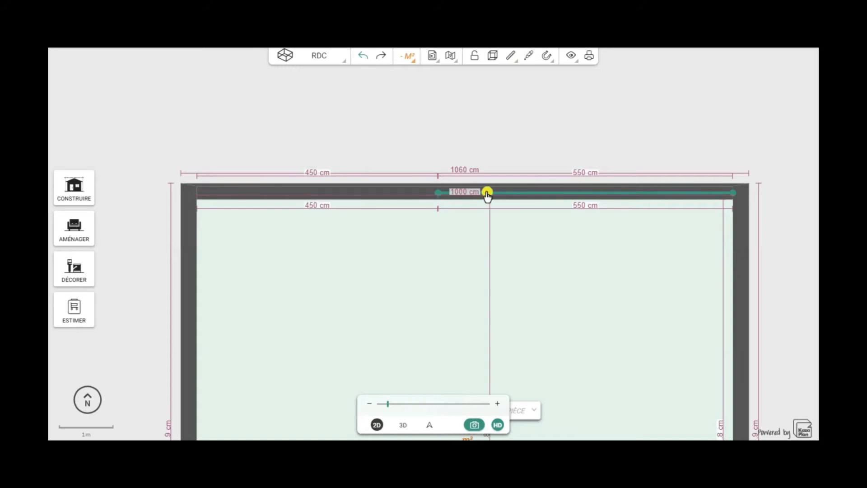
pyautogui.click(486, 194)
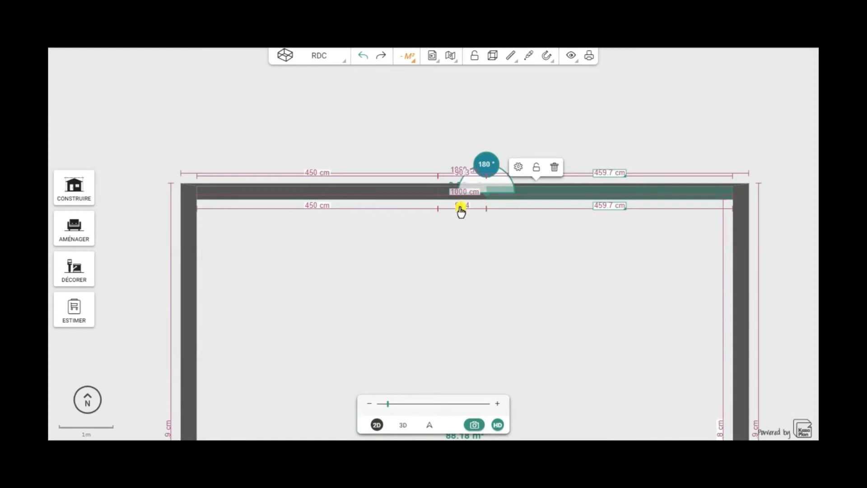
# - Set the length of the inner wall's middle segment to 100 cm, applying the change towards the right (Droite)
pyautogui.doubleClick(460, 208)
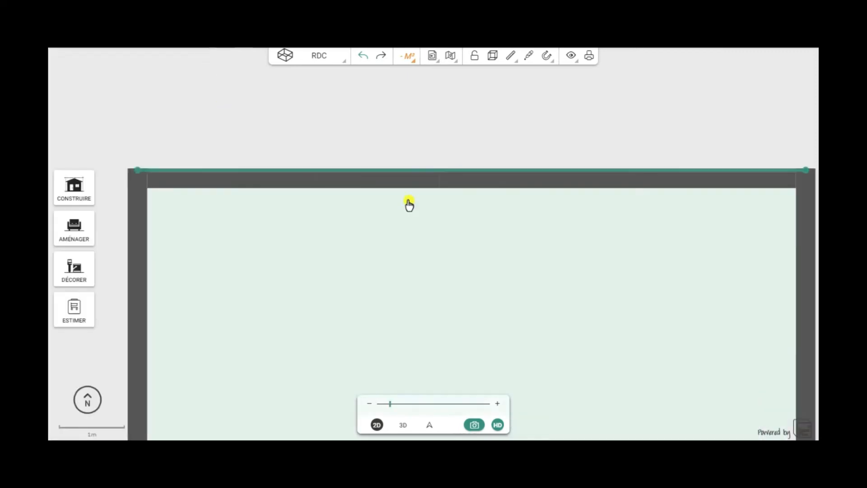
pyautogui.click(480, 180)
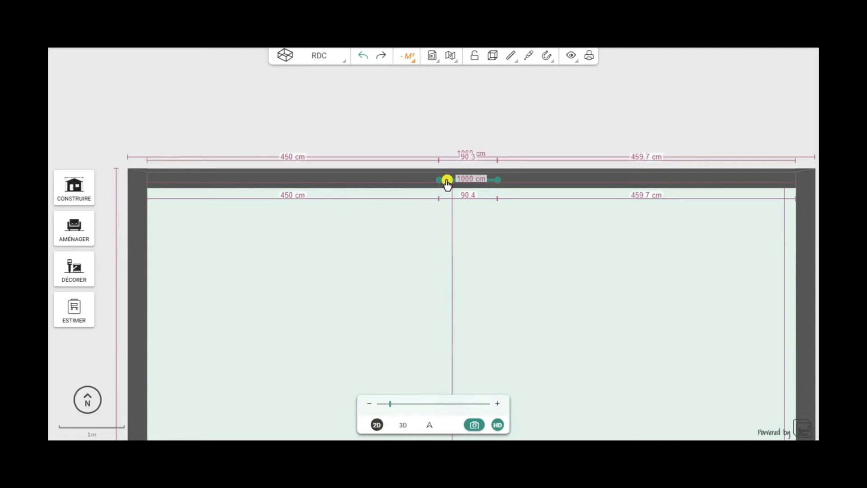
pyautogui.click(464, 198)
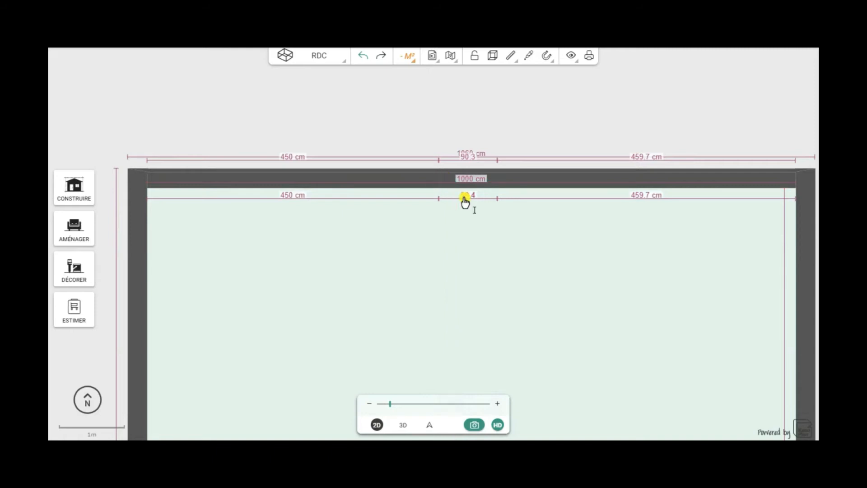
pyautogui.click(464, 198)
pyautogui.moveTo(435, 92); pyautogui.dragTo(408, 93)
pyautogui.write('100')
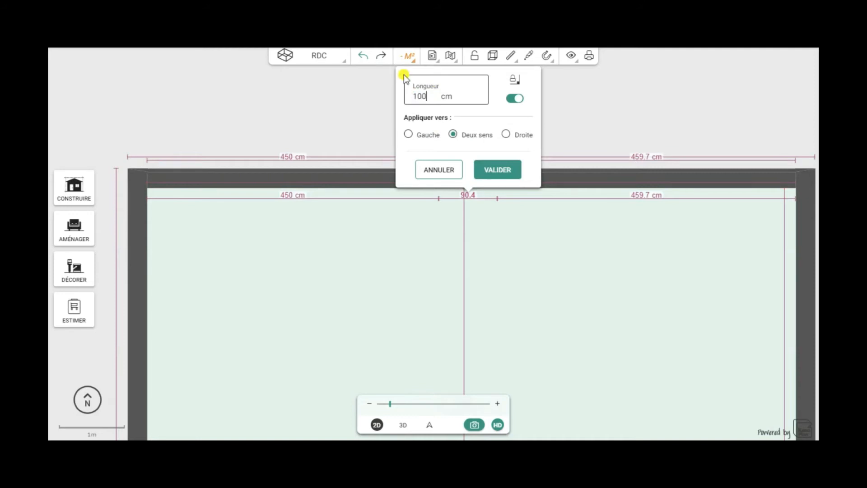
pyautogui.click(506, 135)
pyautogui.click(498, 176)
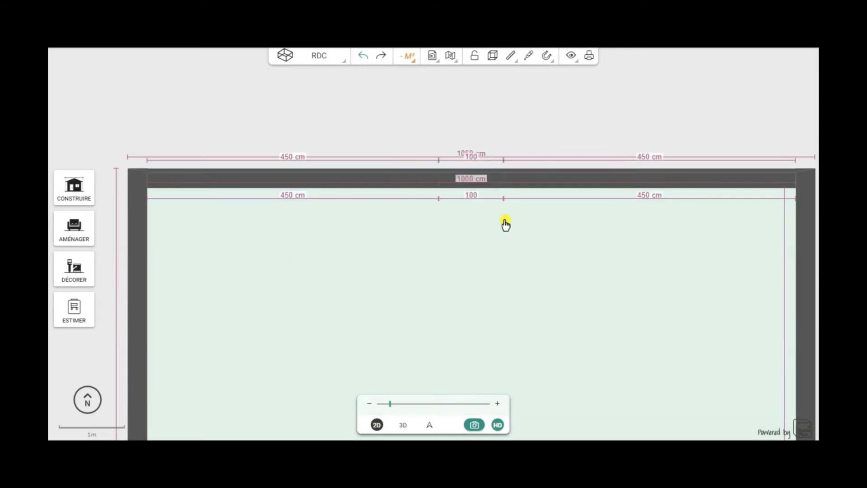
# - Turn off Jusqu'au plafond for the inner wall's 100 cm middle segment, set its height to 120 cm, and check it in 3D
pyautogui.scroll(2, 490, 229)
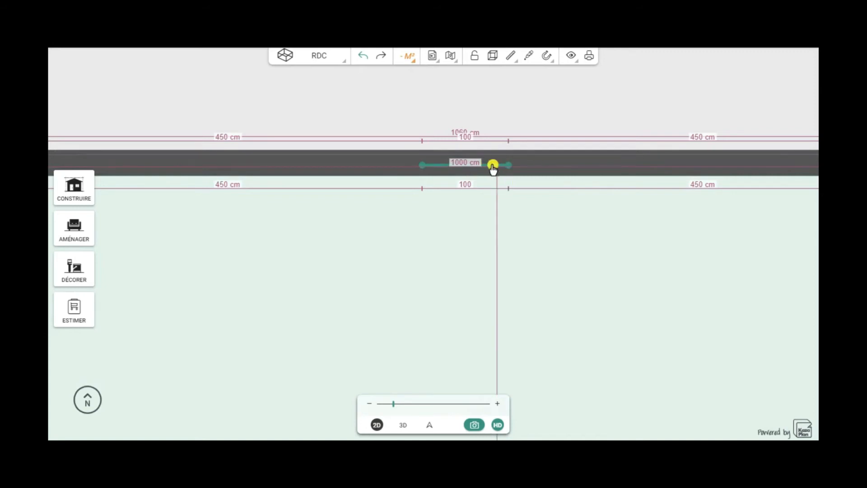
pyautogui.click(493, 166)
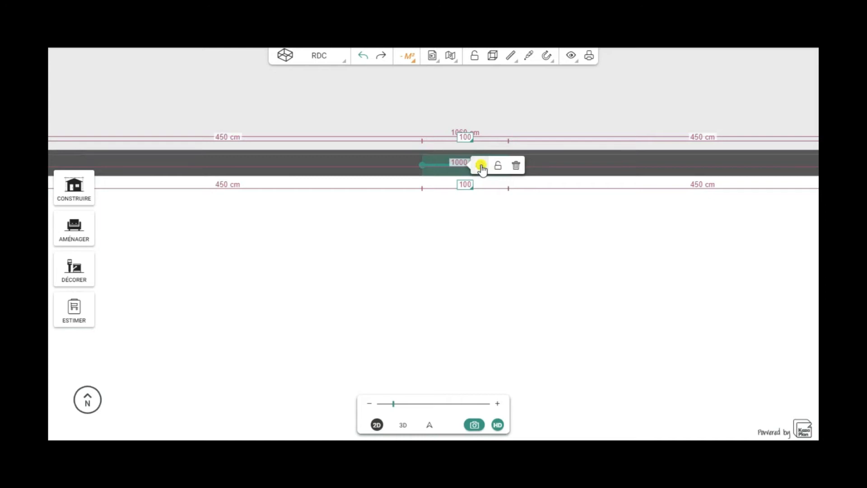
pyautogui.click(481, 165)
pyautogui.click(140, 168)
pyautogui.click(161, 185)
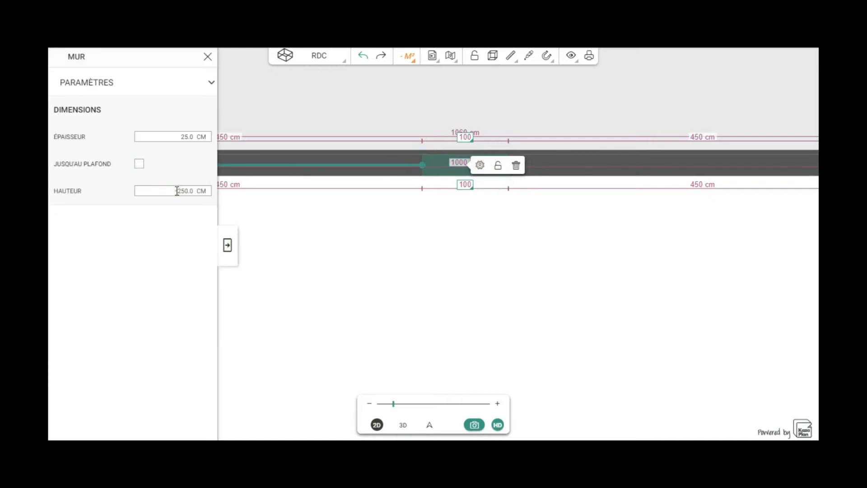
pyautogui.click(176, 193)
pyautogui.click(227, 246)
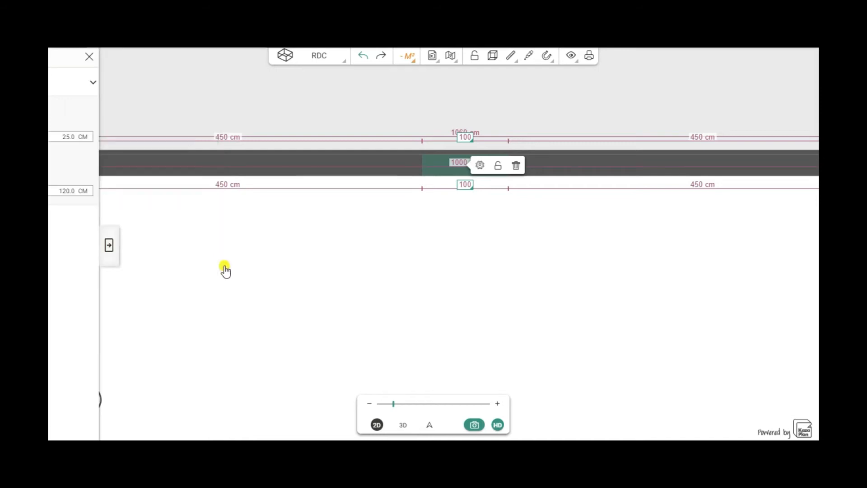
pyautogui.click(404, 426)
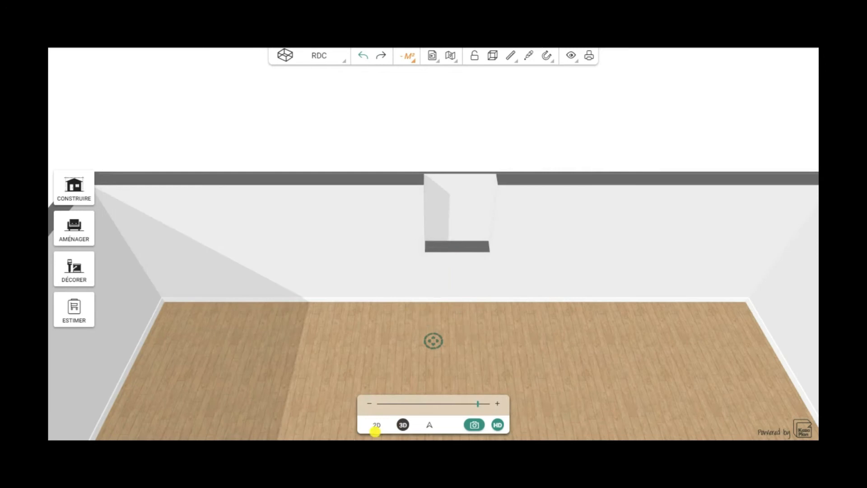
pyautogui.click(377, 425)
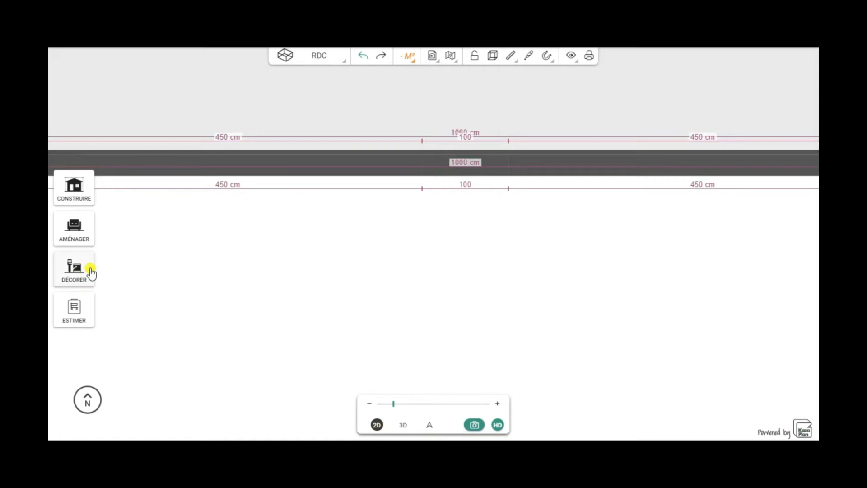
# - Place a Cube long from Formes paramétrables in the room, about 96 cm from the upper wall and 417 cm from the left wall
pyautogui.click(71, 232)
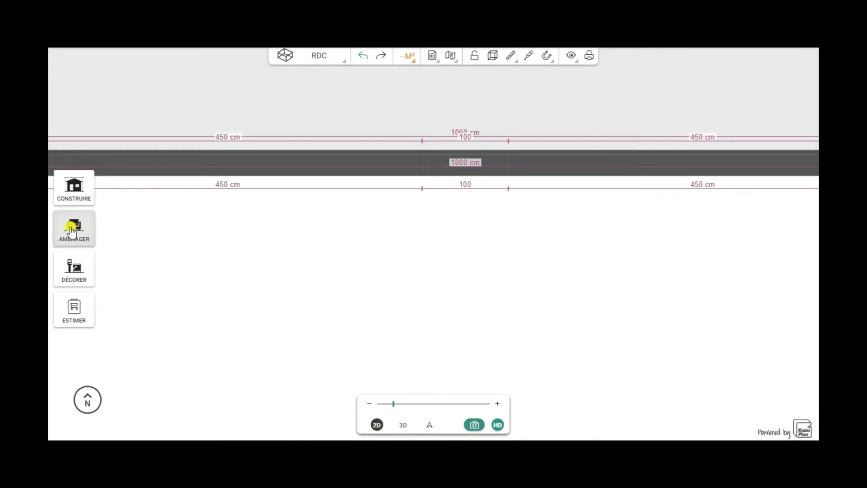
pyautogui.click(73, 229)
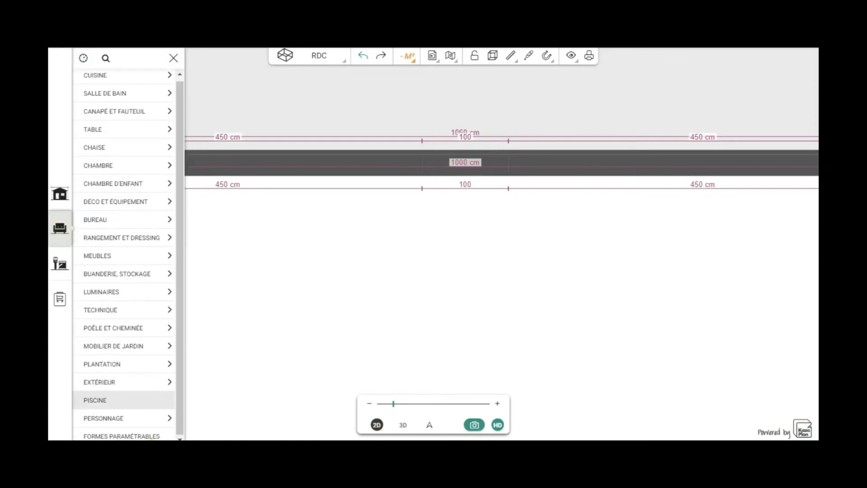
pyautogui.scroll(-1, 147, 425)
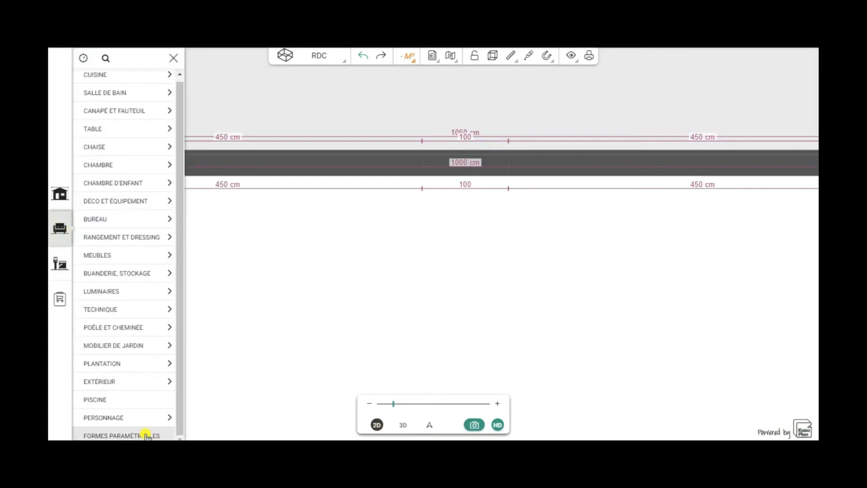
pyautogui.click(146, 434)
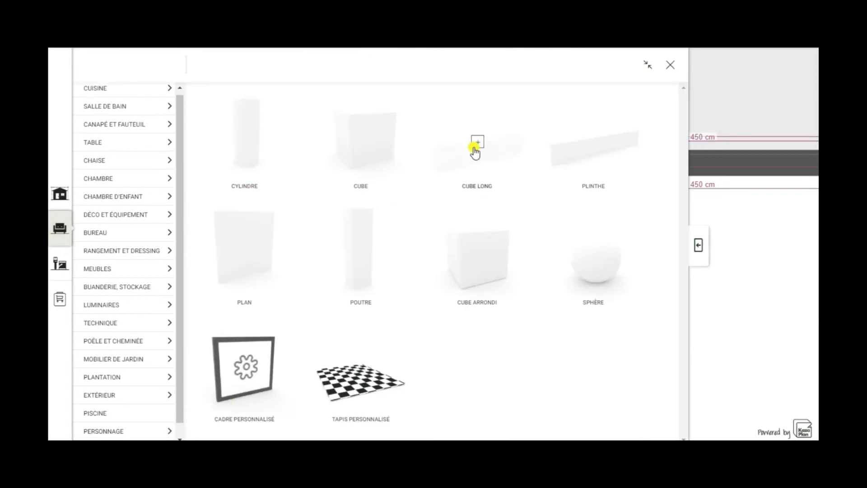
pyautogui.click(479, 144)
pyautogui.moveTo(409, 300); pyautogui.dragTo(480, 283)
# - In 3D, set the long cube's width to 99.9 cm, depth to 24.9 cm and height to 70 cm
pyautogui.click(404, 426)
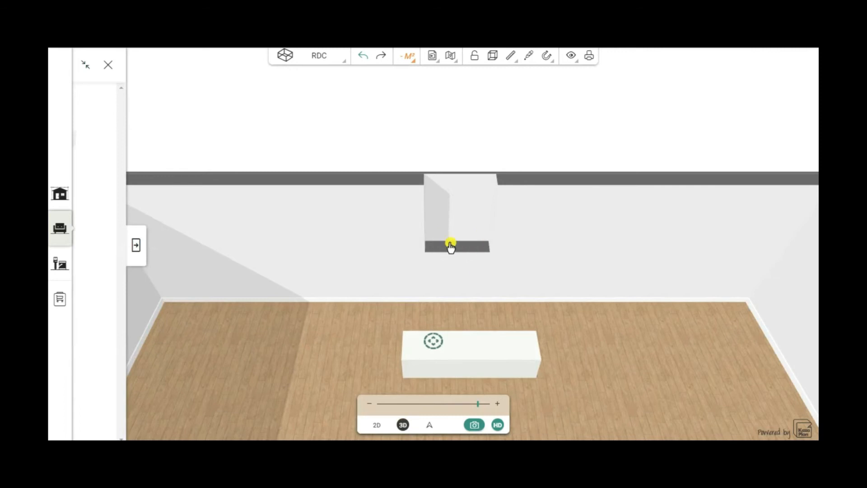
pyautogui.click(455, 352)
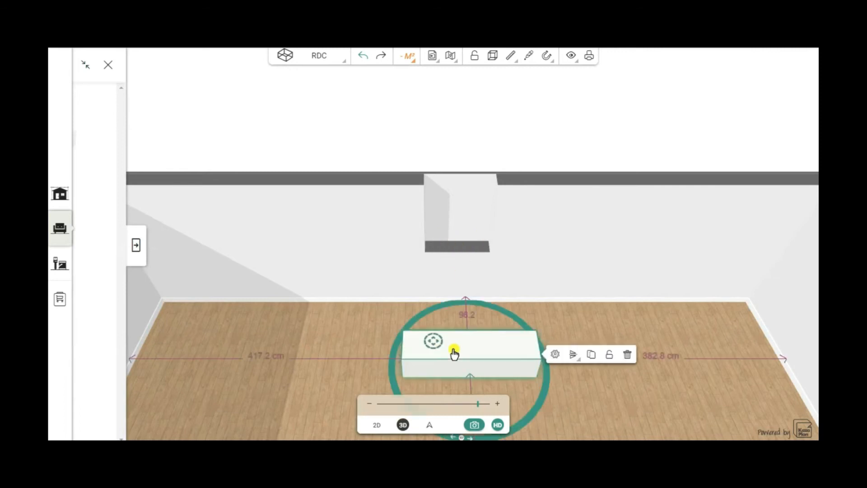
pyautogui.click(555, 354)
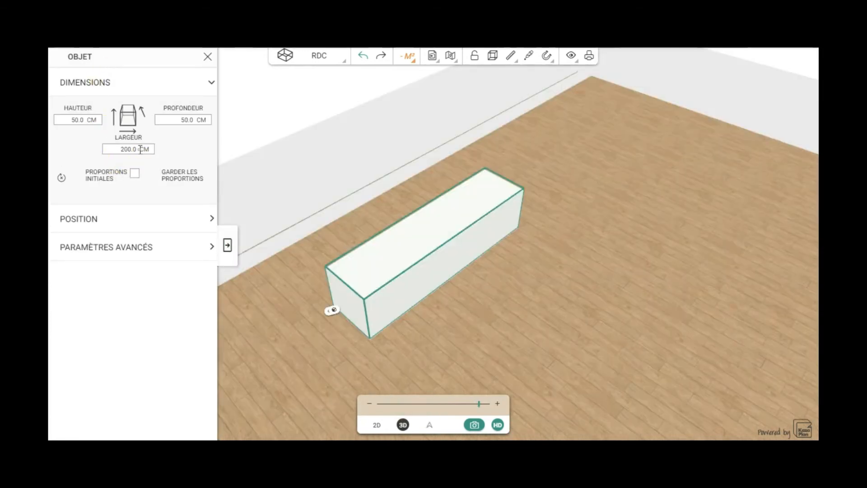
pyautogui.doubleClick(115, 150)
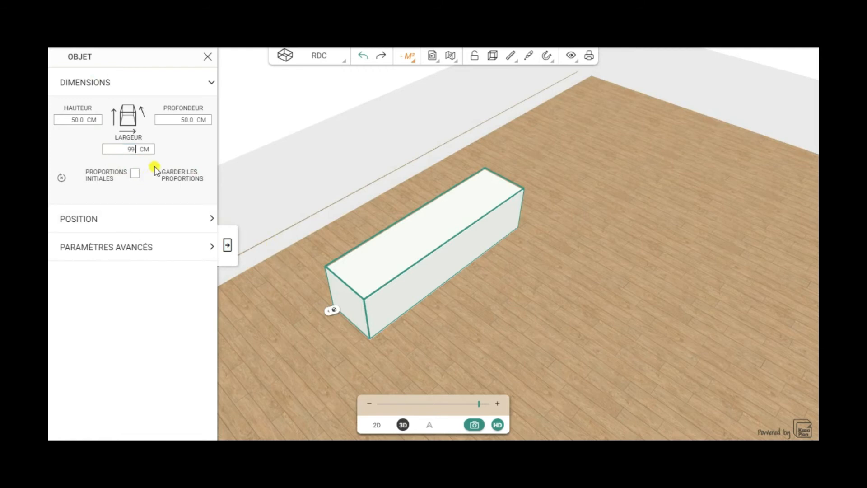
pyautogui.click(196, 121)
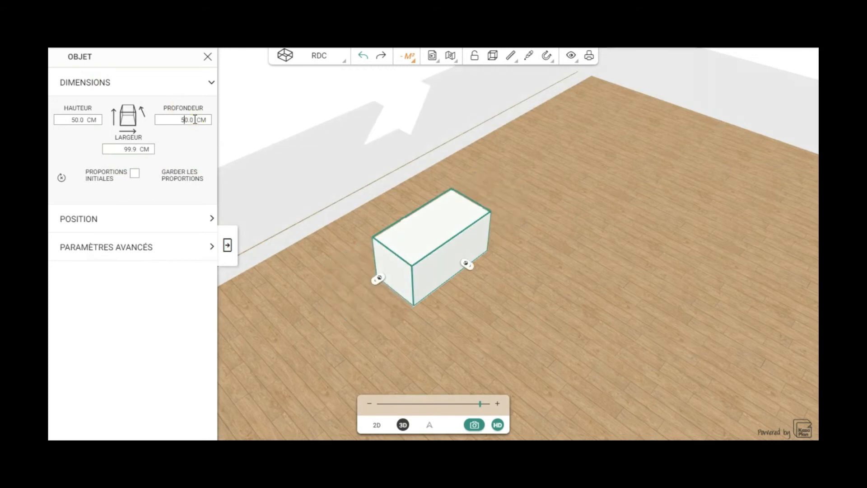
pyautogui.moveTo(189, 119); pyautogui.dragTo(169, 119)
pyautogui.write('240')
pyautogui.press('BackSpace')
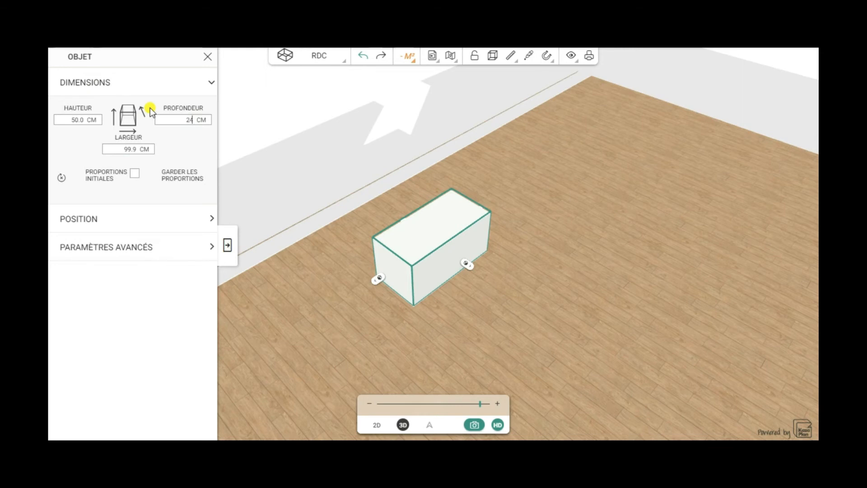
pyautogui.write('.9')
pyautogui.click(63, 119)
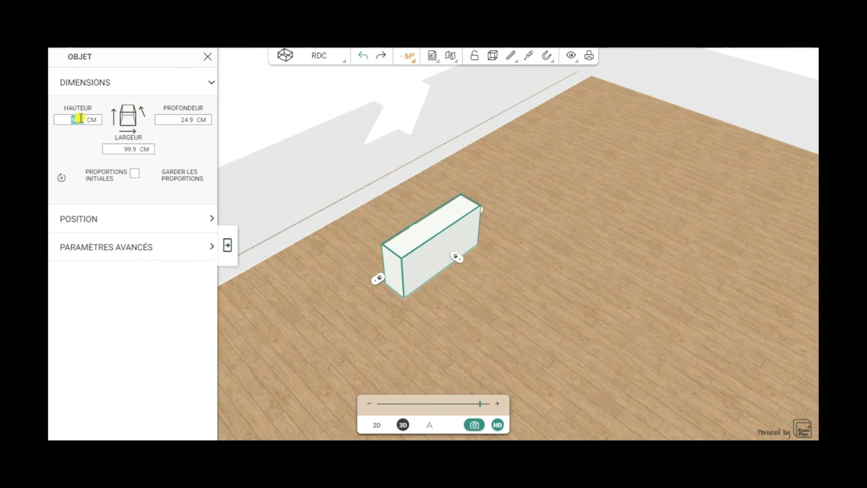
pyautogui.write('70')
# - Set the elevation of the resized cube to 180 cm
pyautogui.click(117, 221)
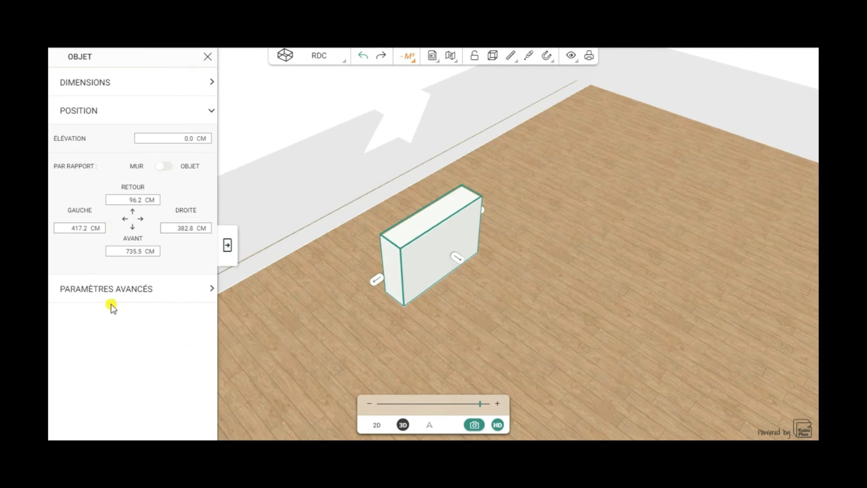
pyautogui.click(141, 139)
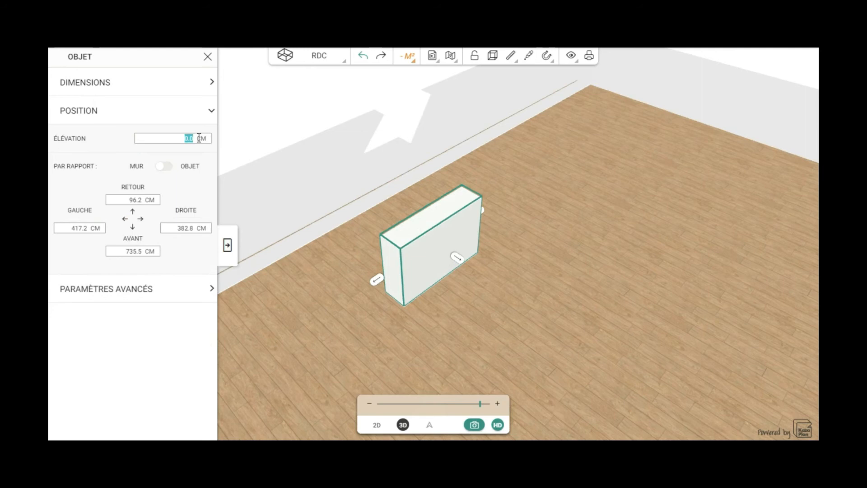
pyautogui.write('180')
pyautogui.click(228, 247)
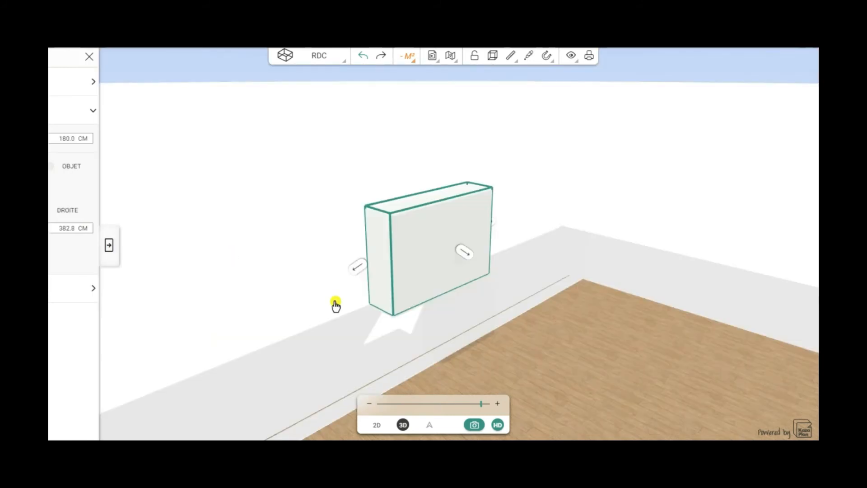
# - Move the raised cube back in 3D into the upper part of the gap between the inner wall's two tall segments, and check its fit
pyautogui.click(377, 425)
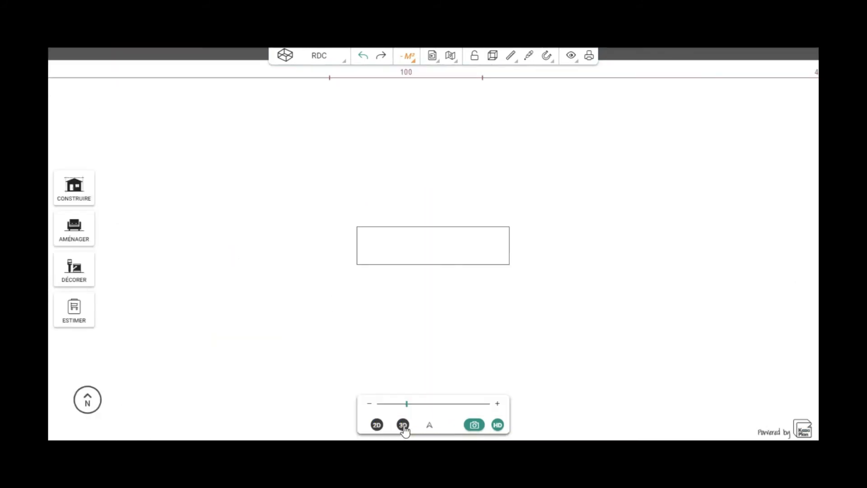
pyautogui.click(403, 425)
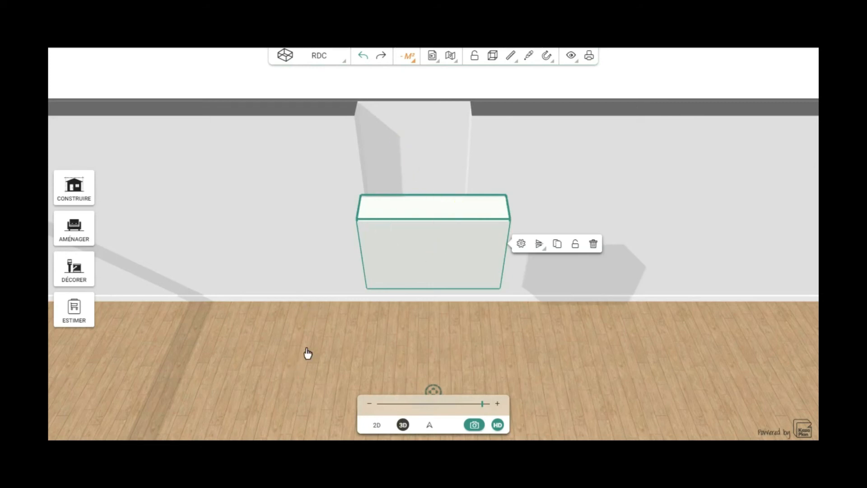
pyautogui.moveTo(306, 352); pyautogui.dragTo(325, 271)
pyautogui.moveTo(304, 306); pyautogui.dragTo(322, 362)
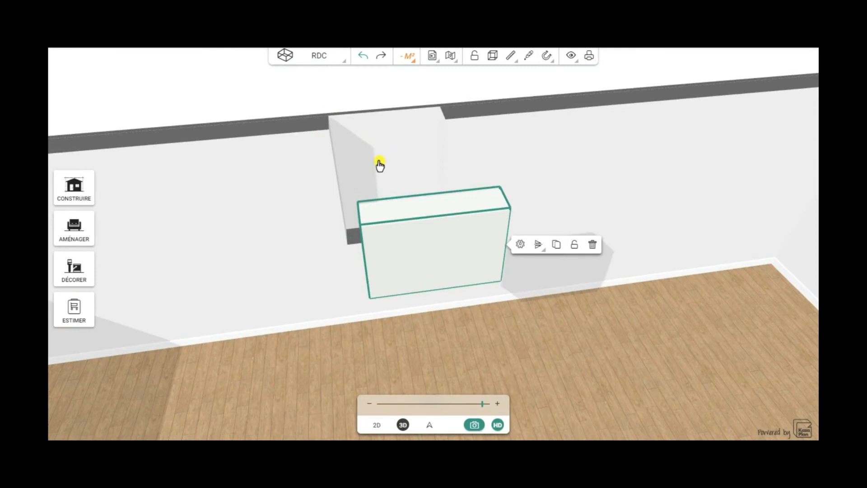
pyautogui.moveTo(627, 324); pyautogui.dragTo(567, 364)
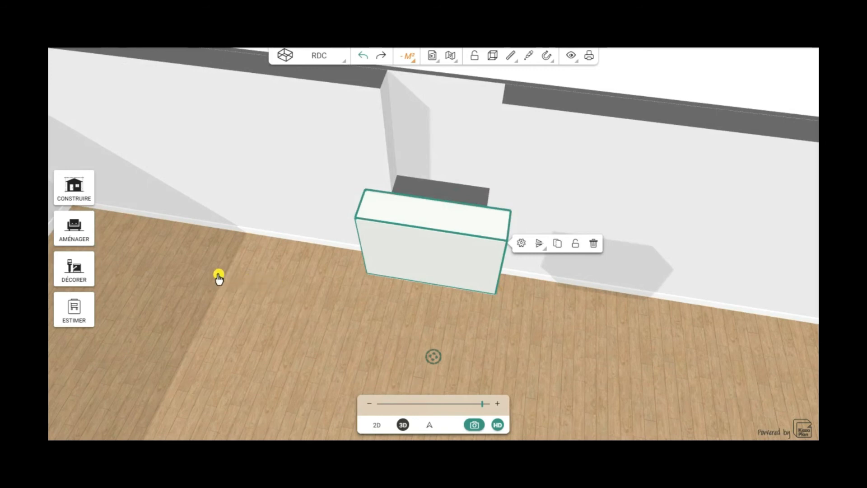
pyautogui.moveTo(238, 296); pyautogui.dragTo(258, 307)
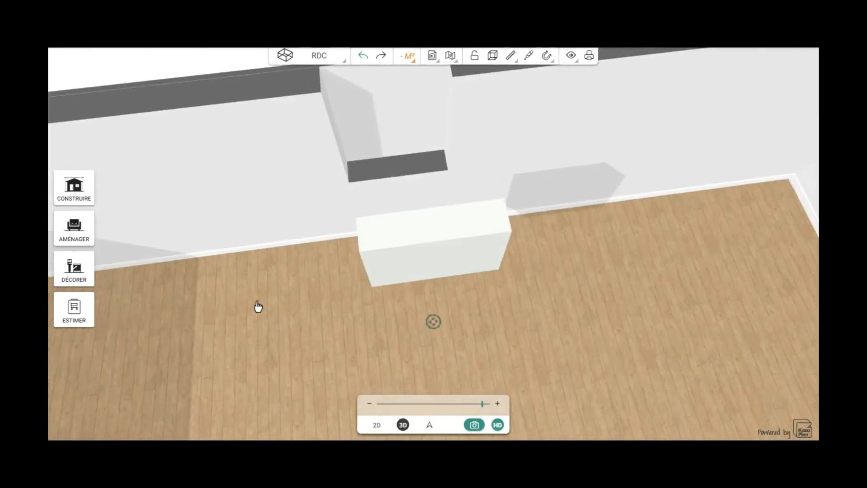
pyautogui.moveTo(584, 279); pyautogui.dragTo(552, 277)
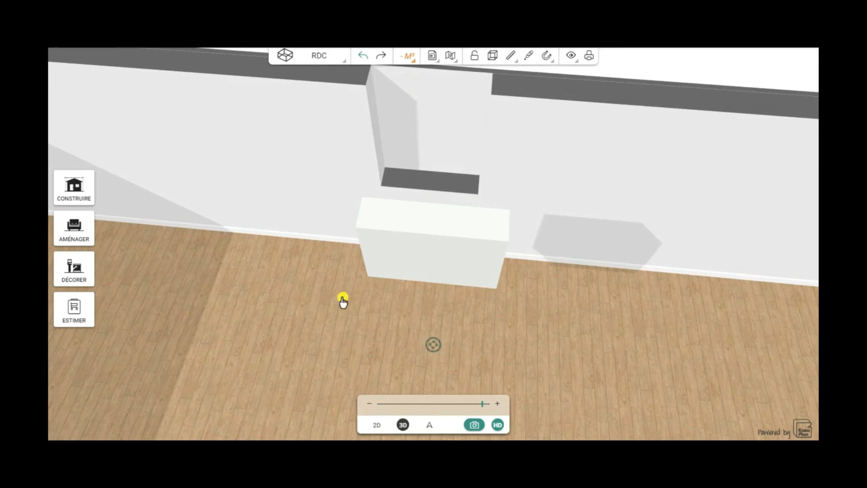
pyautogui.moveTo(341, 296); pyautogui.dragTo(341, 286)
pyautogui.click(442, 236)
pyautogui.moveTo(433, 241); pyautogui.dragTo(429, 178)
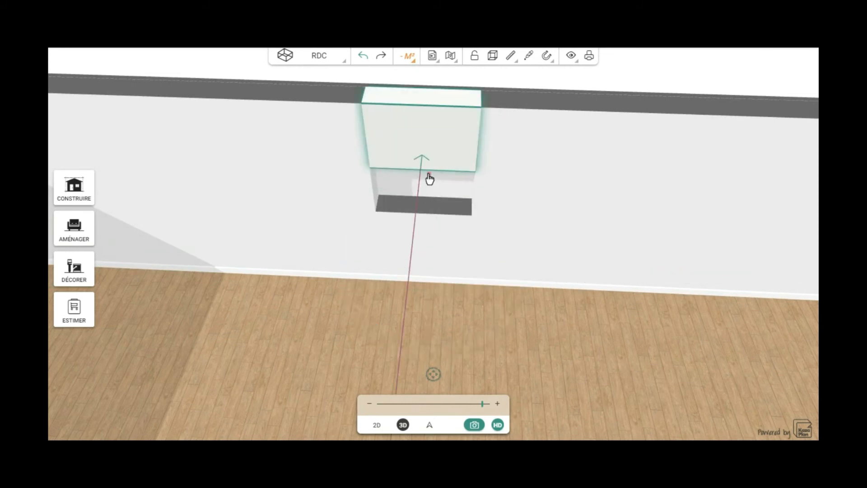
pyautogui.moveTo(338, 287); pyautogui.dragTo(252, 325)
pyautogui.click(377, 427)
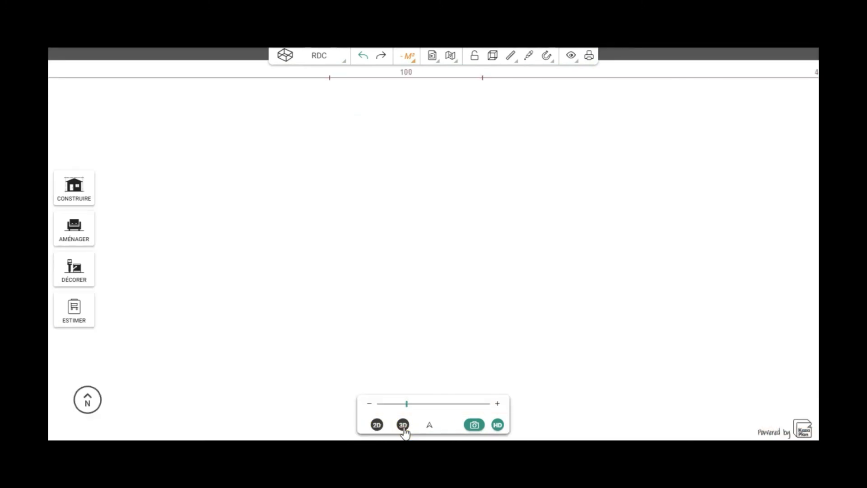
pyautogui.click(404, 427)
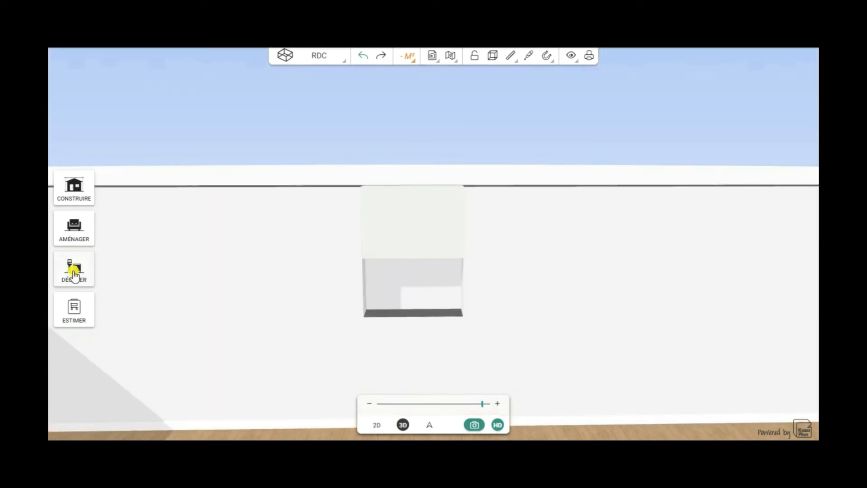
# - Paint the niche's back wall, bottom ledge and inner side with Granit 6 from Peintures (Luxens)
pyautogui.click(75, 275)
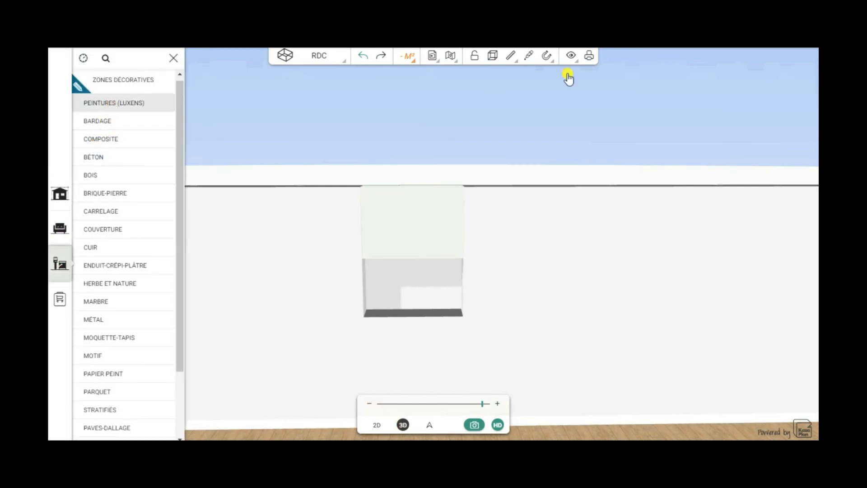
pyautogui.click(113, 102)
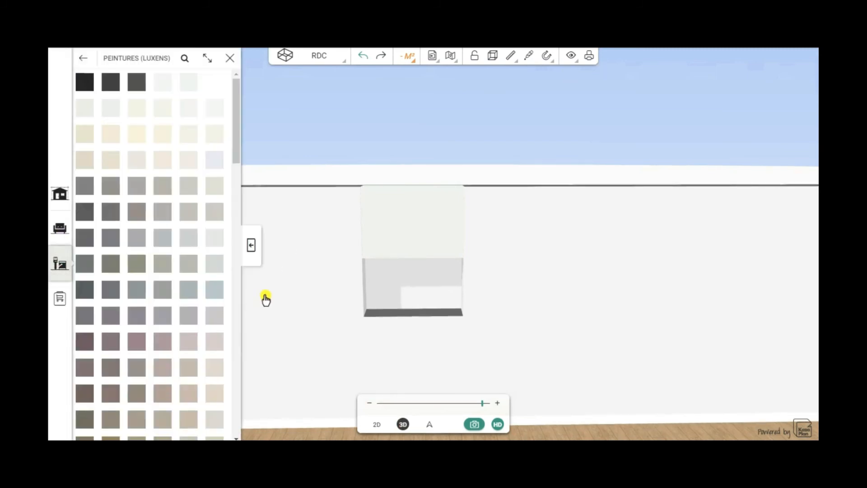
pyautogui.click(217, 244)
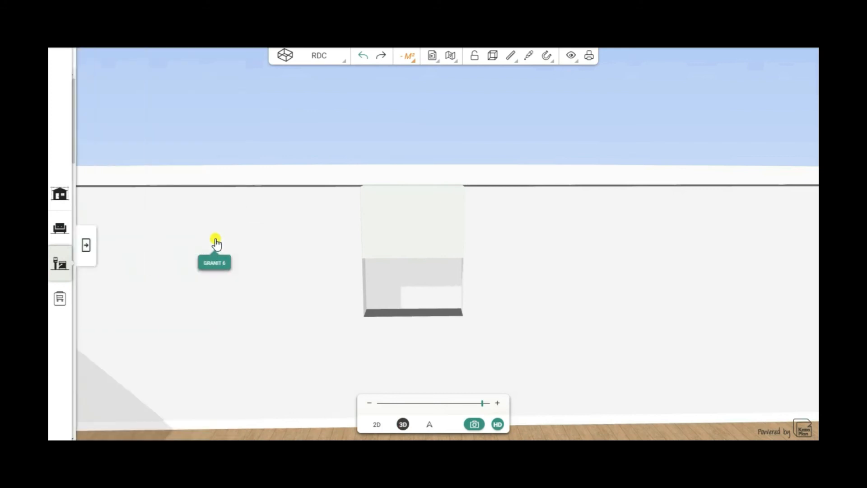
pyautogui.click(422, 285)
pyautogui.click(397, 302)
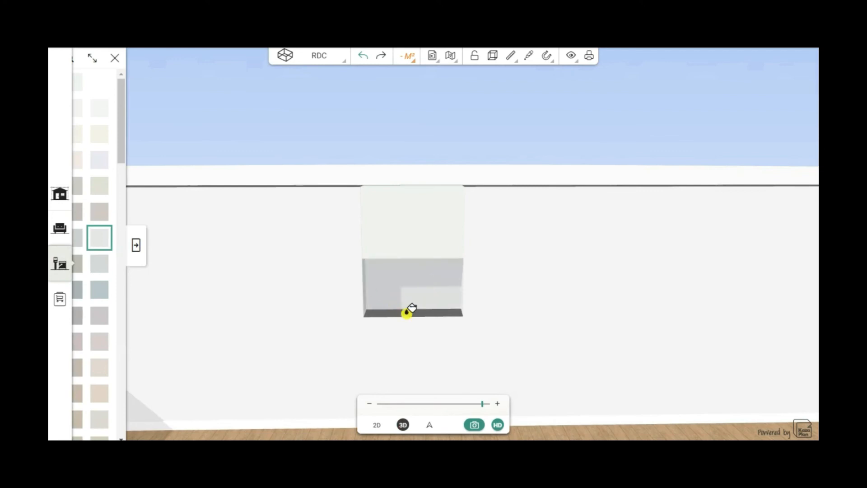
pyautogui.click(407, 311)
pyautogui.moveTo(414, 306); pyautogui.dragTo(456, 296)
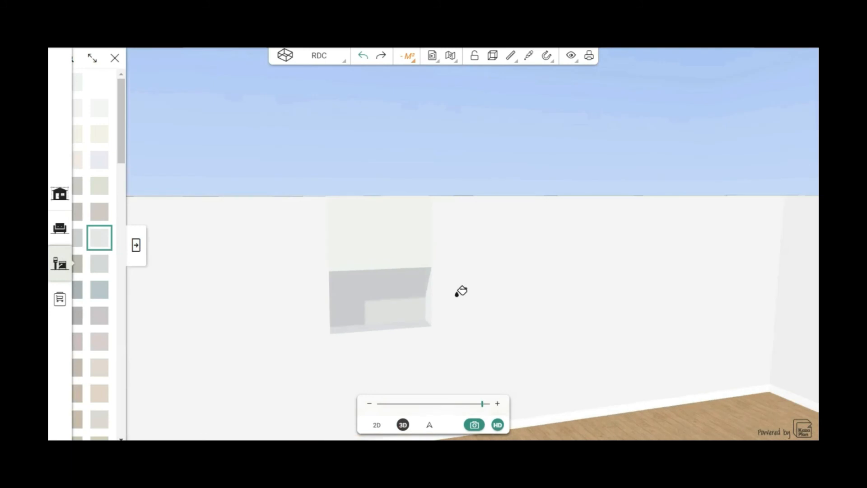
pyautogui.click(430, 294)
# - Paint the inner wall's front faces around the niche and the raised cube with Bohemia 5
pyautogui.click(137, 246)
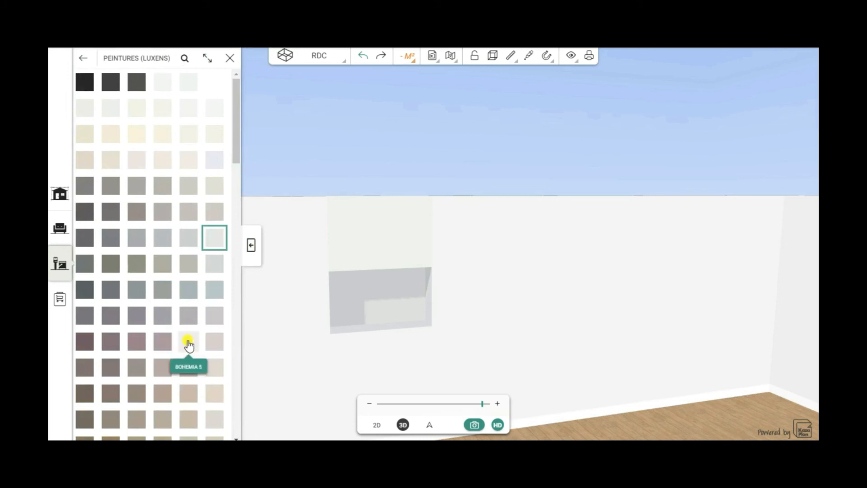
pyautogui.click(188, 343)
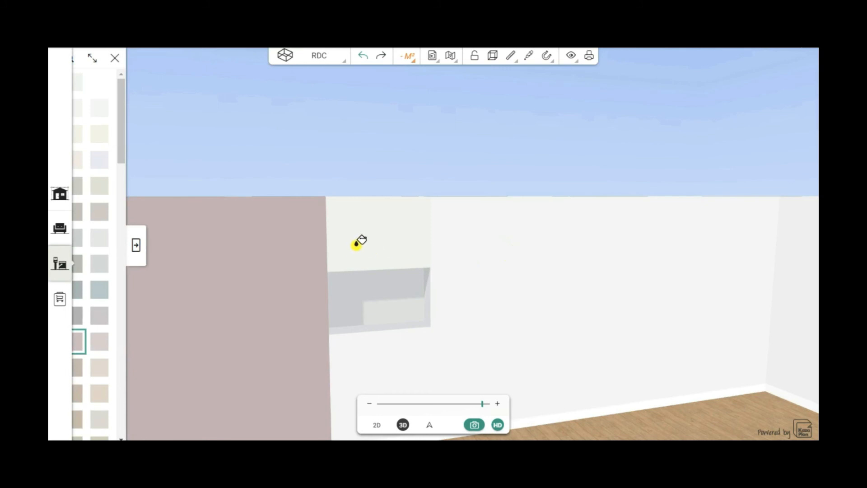
pyautogui.click(521, 260)
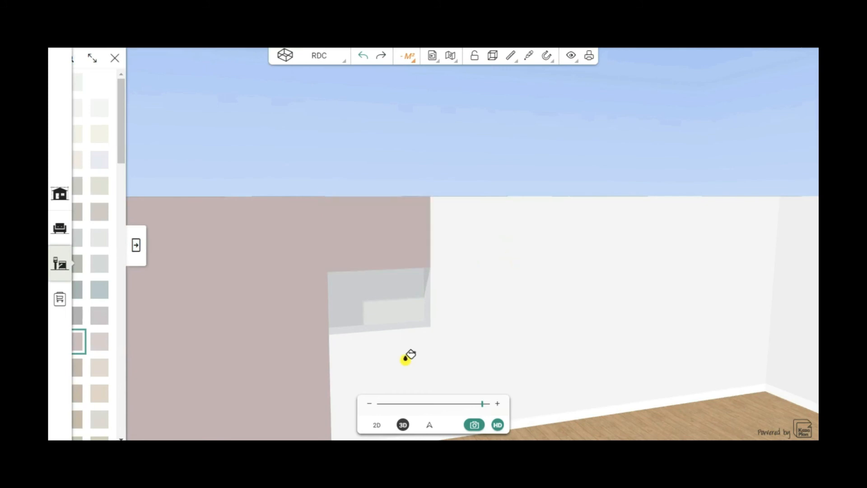
pyautogui.click(405, 360)
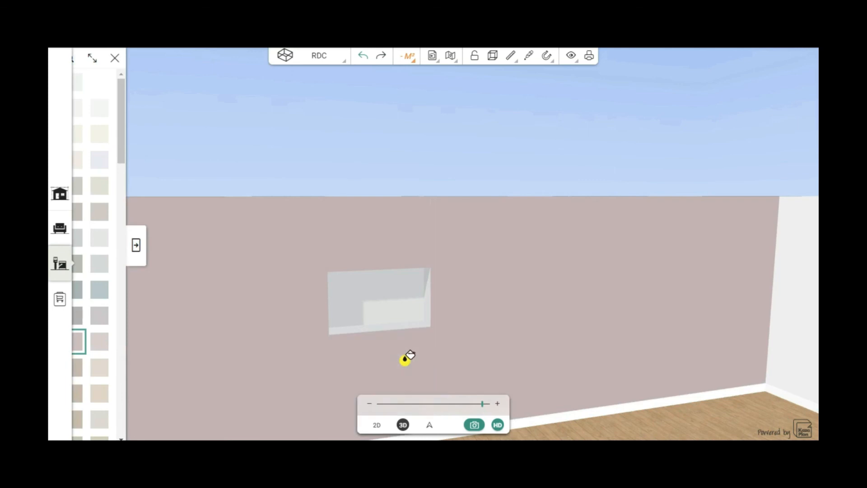
# - Examine the painted wall and niche in 3D from several angles, including the wall's upper edge
pyautogui.moveTo(504, 364); pyautogui.dragTo(485, 350)
pyautogui.click(411, 300)
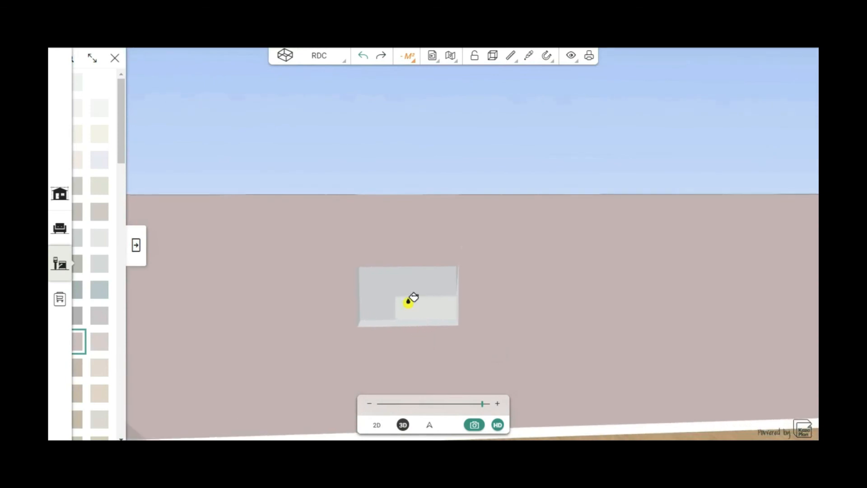
pyautogui.moveTo(575, 271); pyautogui.dragTo(562, 337)
pyautogui.click(534, 180)
pyautogui.click(506, 143)
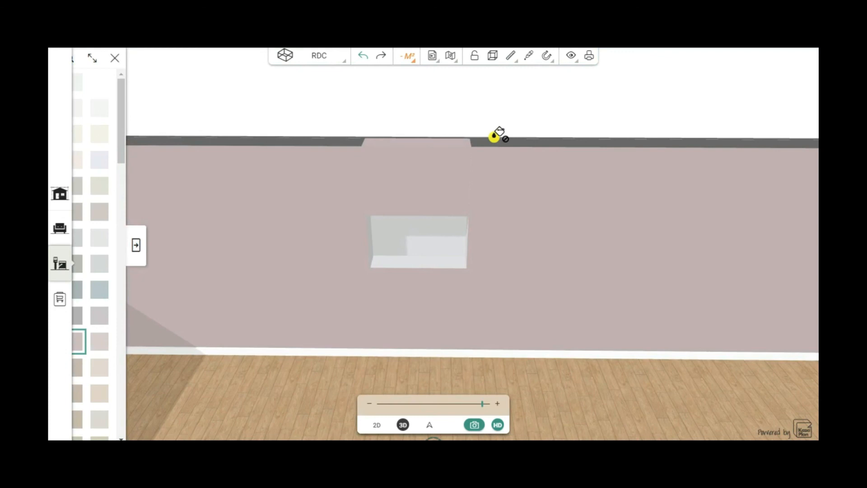
pyautogui.click(516, 235)
pyautogui.moveTo(551, 247); pyautogui.dragTo(550, 229)
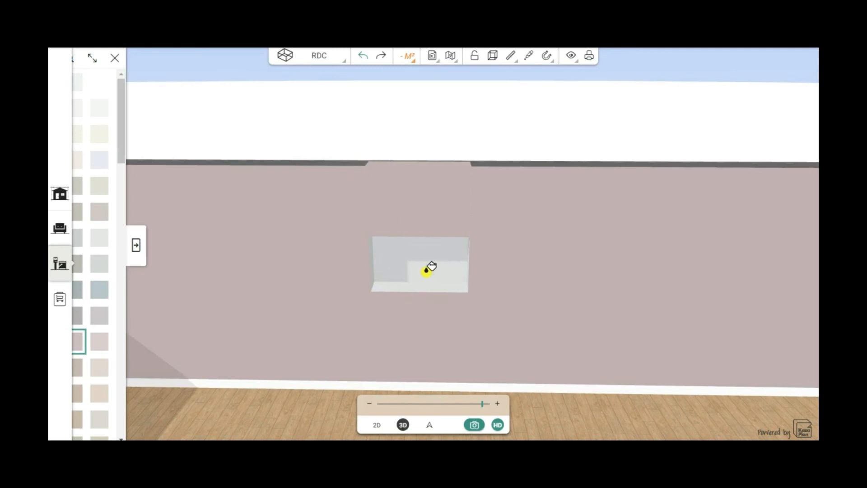
pyautogui.moveTo(598, 256); pyautogui.dragTo(597, 236)
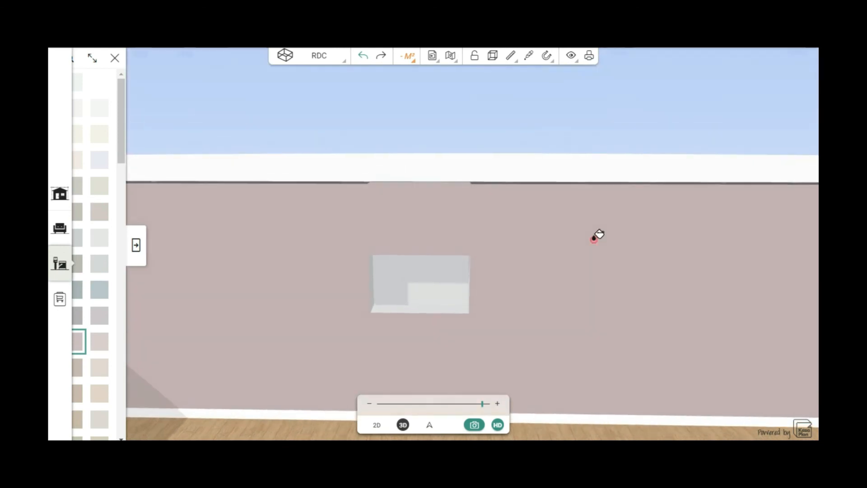
# - Repaint the niche's back wall with the pure white paint from Peintures (Luxens) and check it in 3D
pyautogui.click(102, 86)
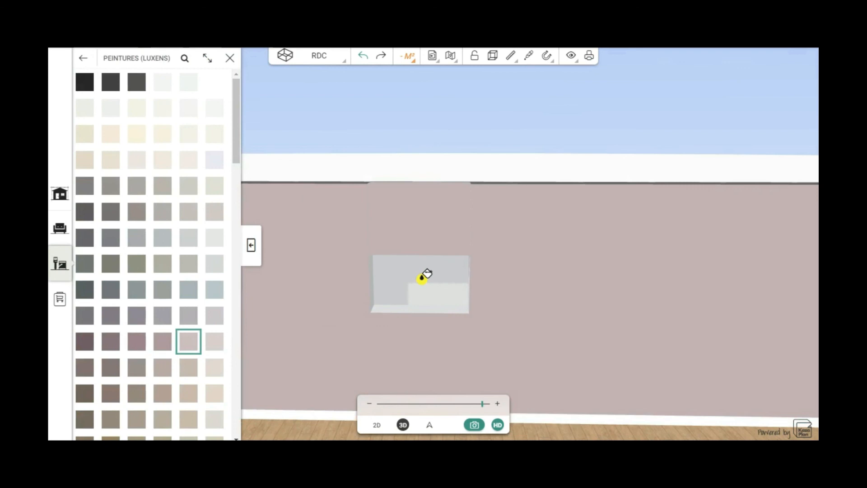
pyautogui.click(424, 276)
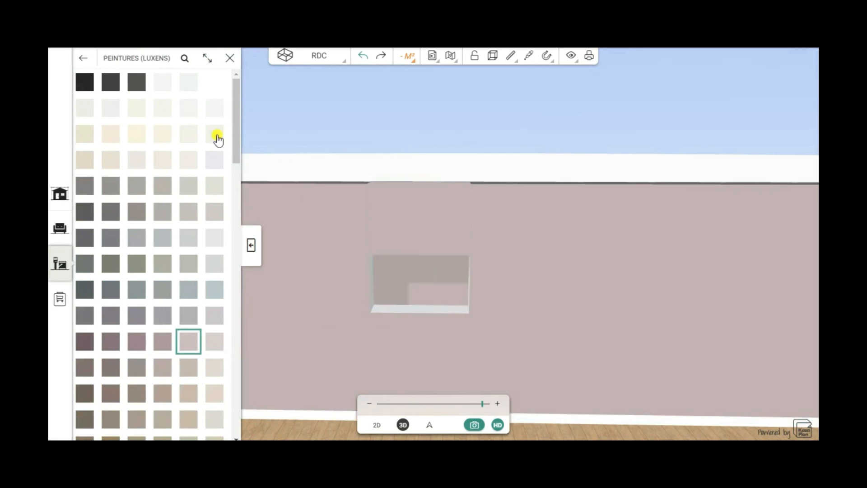
pyautogui.click(212, 77)
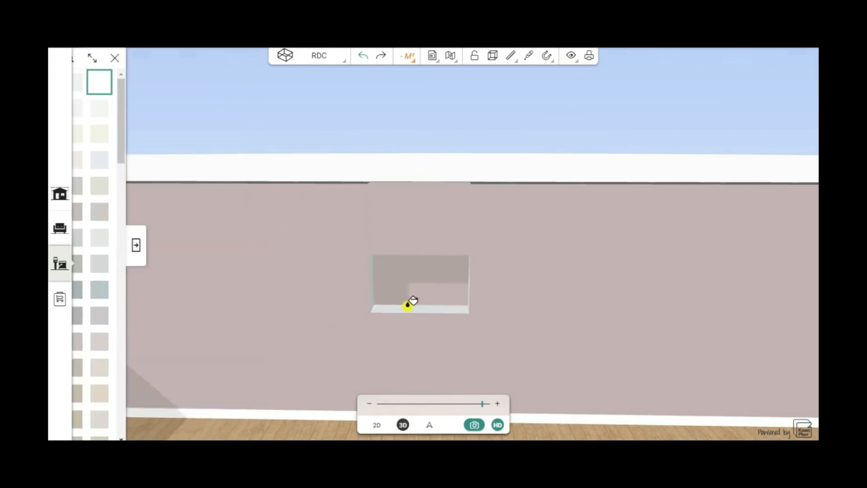
pyautogui.click(421, 280)
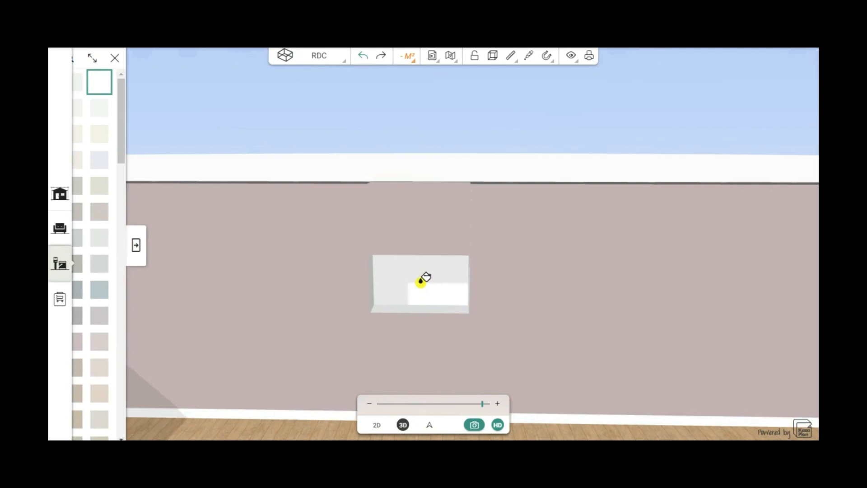
pyautogui.moveTo(581, 326); pyautogui.dragTo(529, 306)
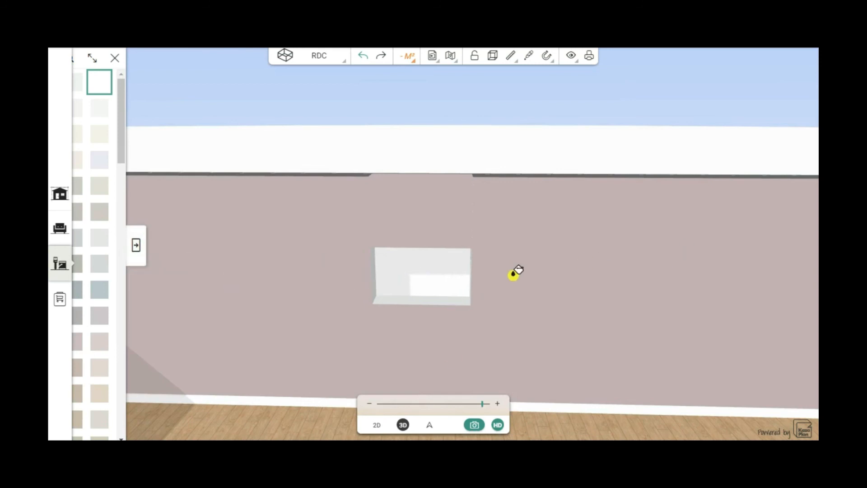
pyautogui.moveTo(517, 304); pyautogui.dragTo(530, 265)
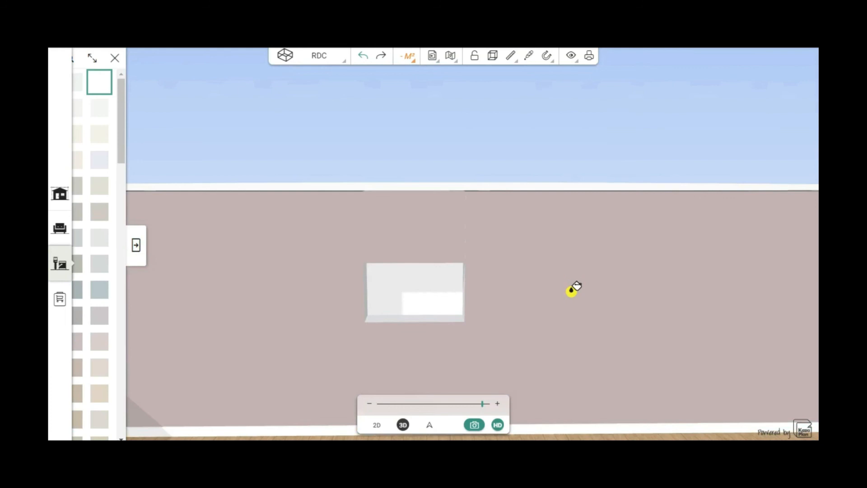